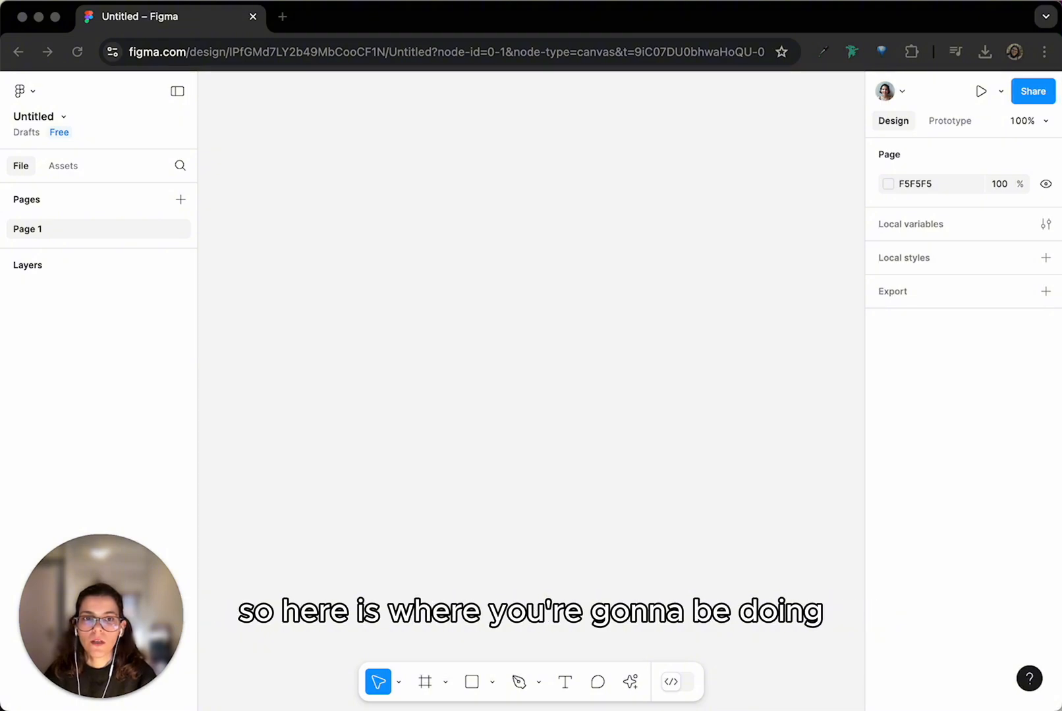
pyautogui.moveTo(741, 124)
pyautogui.mouseDown()
pyautogui.moveTo(450, 100)
pyautogui.moveTo(257, 141)
pyautogui.moveTo(133, 470)
pyautogui.moveTo(872, 454)
pyautogui.moveTo(687, 93)
pyautogui.moveTo(376, 69)
pyautogui.moveTo(348, 231)
pyautogui.mouseUp()
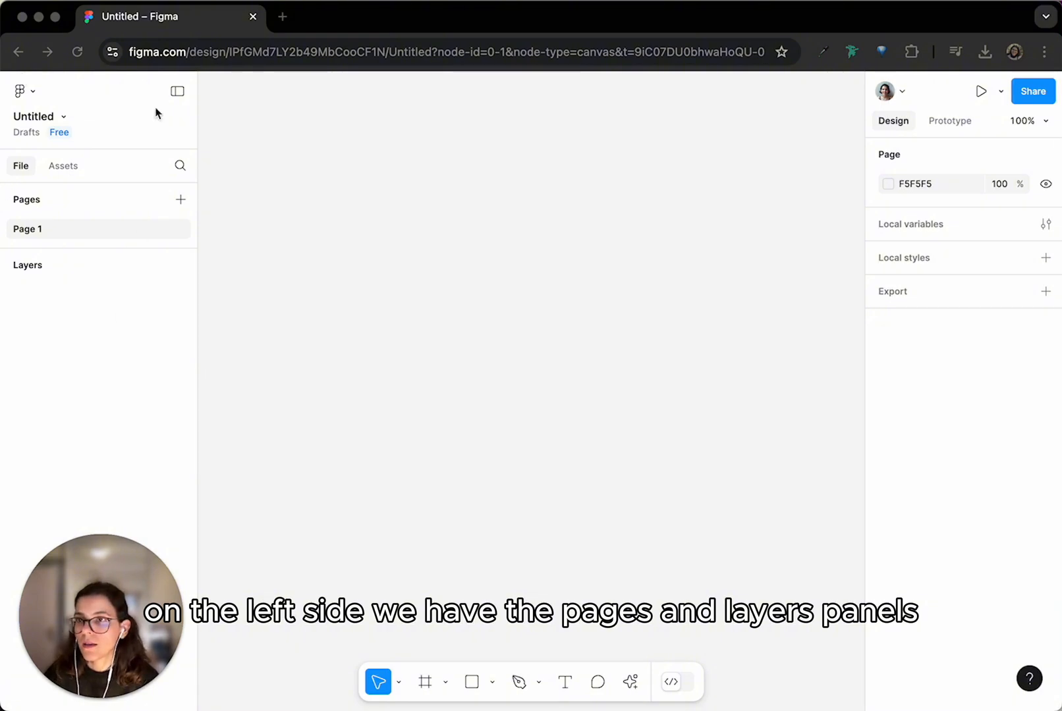
pyautogui.moveTo(3, 68); pyautogui.dragTo(157, 81)
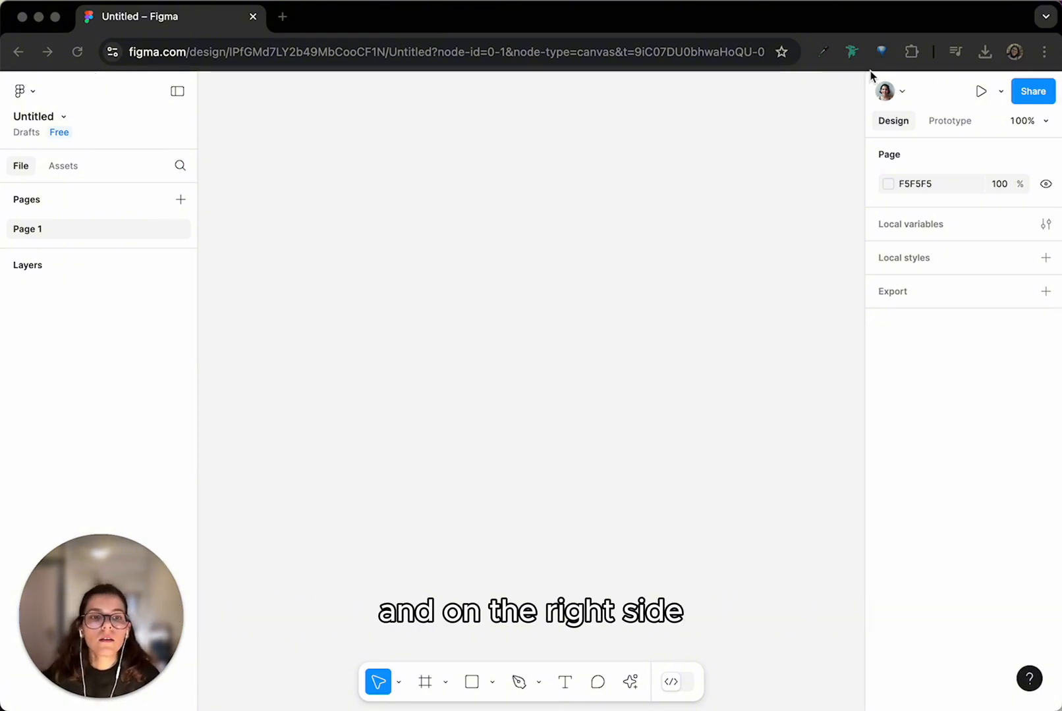
pyautogui.moveTo(867, 91)
pyautogui.mouseDown()
pyautogui.moveTo(861, 469)
pyautogui.moveTo(963, 669)
pyautogui.moveTo(1036, 336)
pyautogui.moveTo(1054, 10)
pyautogui.mouseUp()
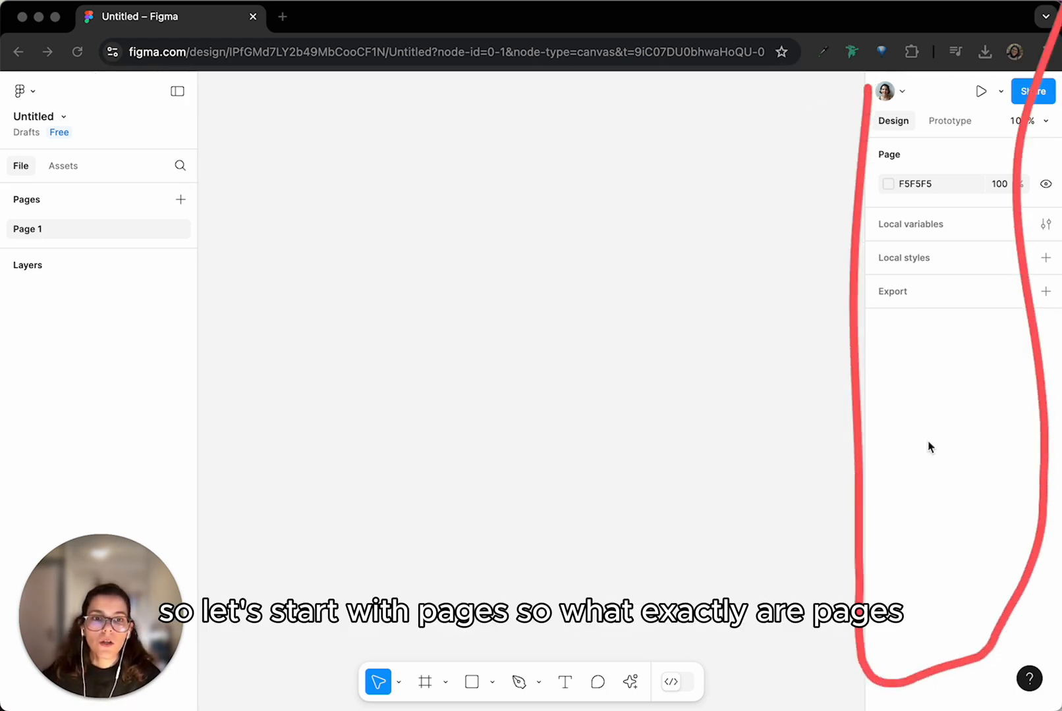
pyautogui.click(69, 224)
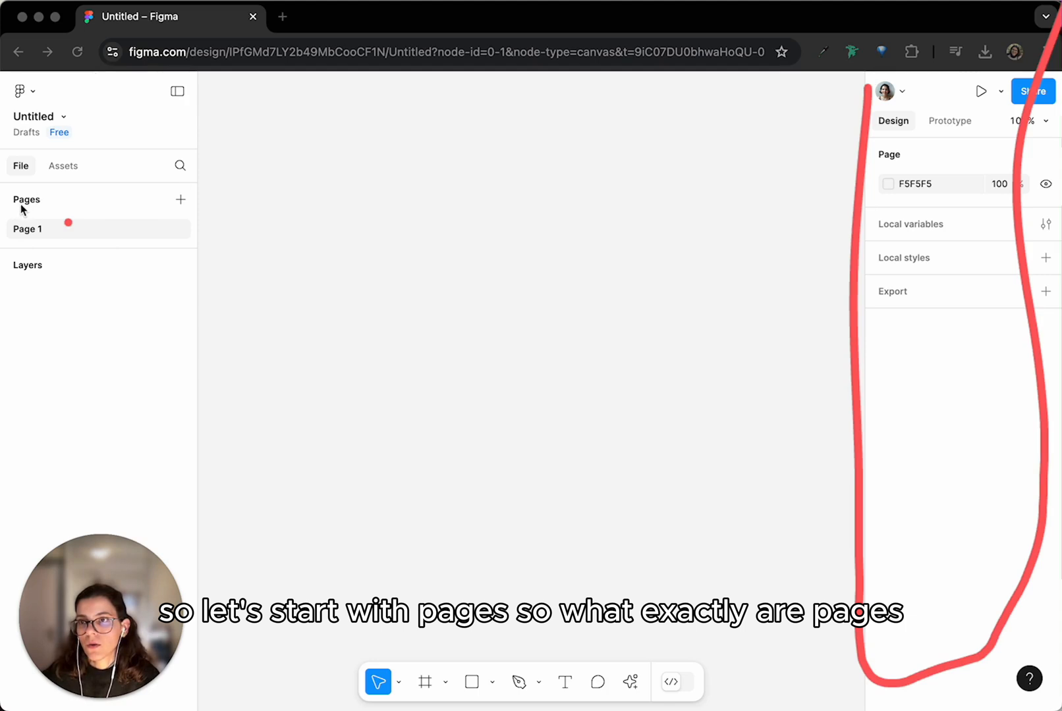
pyautogui.moveTo(9, 203); pyautogui.dragTo(144, 220)
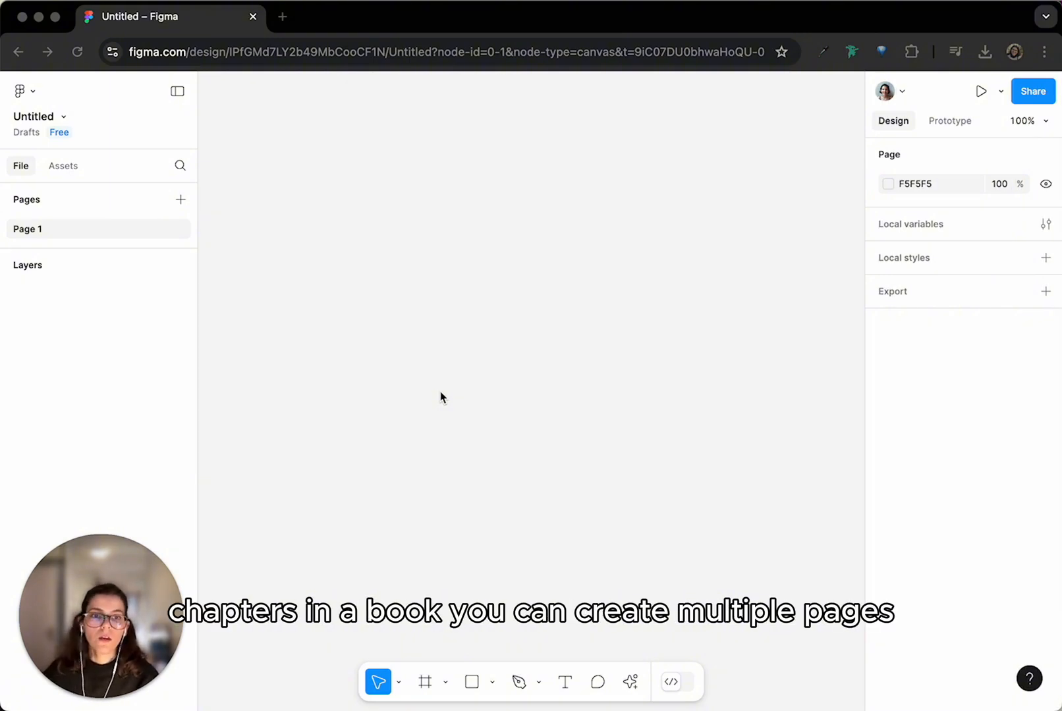
# Step: Add six new pages to the file after Page 1
pyautogui.click(181, 200)
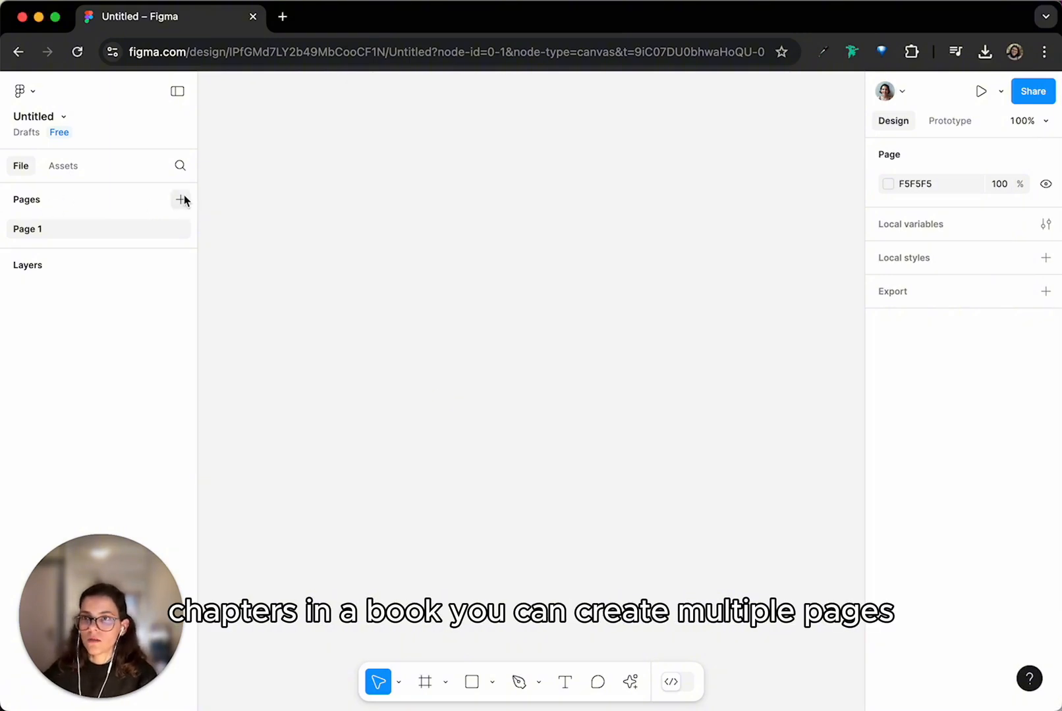
pyautogui.click(181, 199)
pyautogui.click(181, 200)
pyautogui.click(181, 199)
pyautogui.click(181, 200)
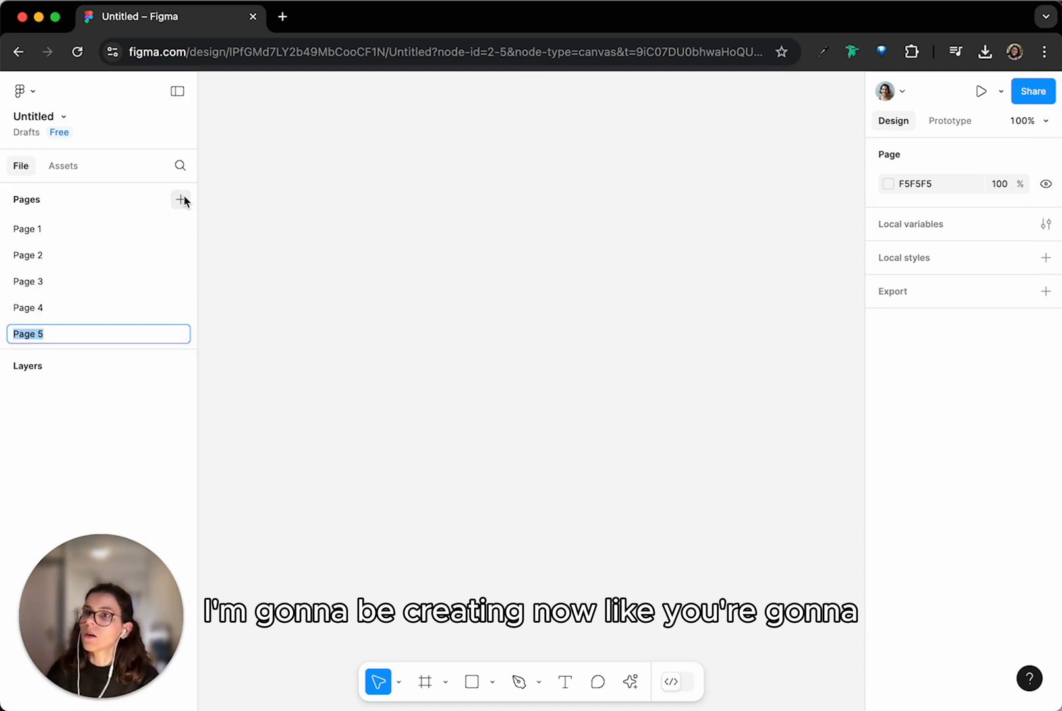
pyautogui.click(181, 199)
pyautogui.click(181, 199)
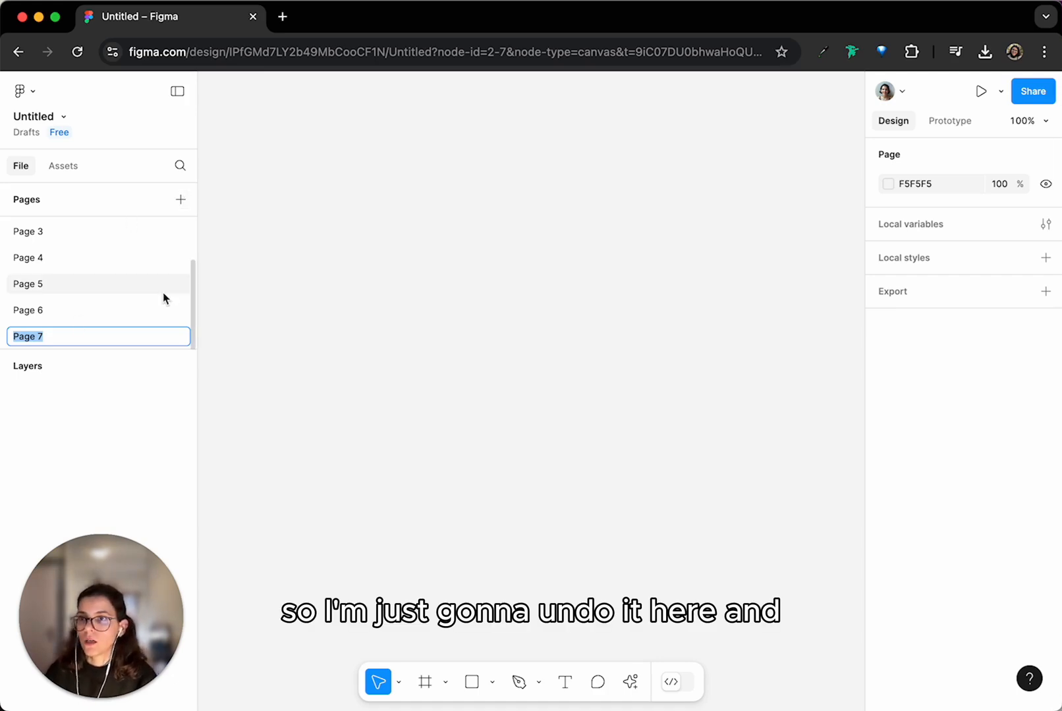
# Step: Undo the page additions until only Page 1 is left
pyautogui.press('super+z')
pyautogui.press('super+z')
pyautogui.press('super+z')
pyautogui.press('super+z')
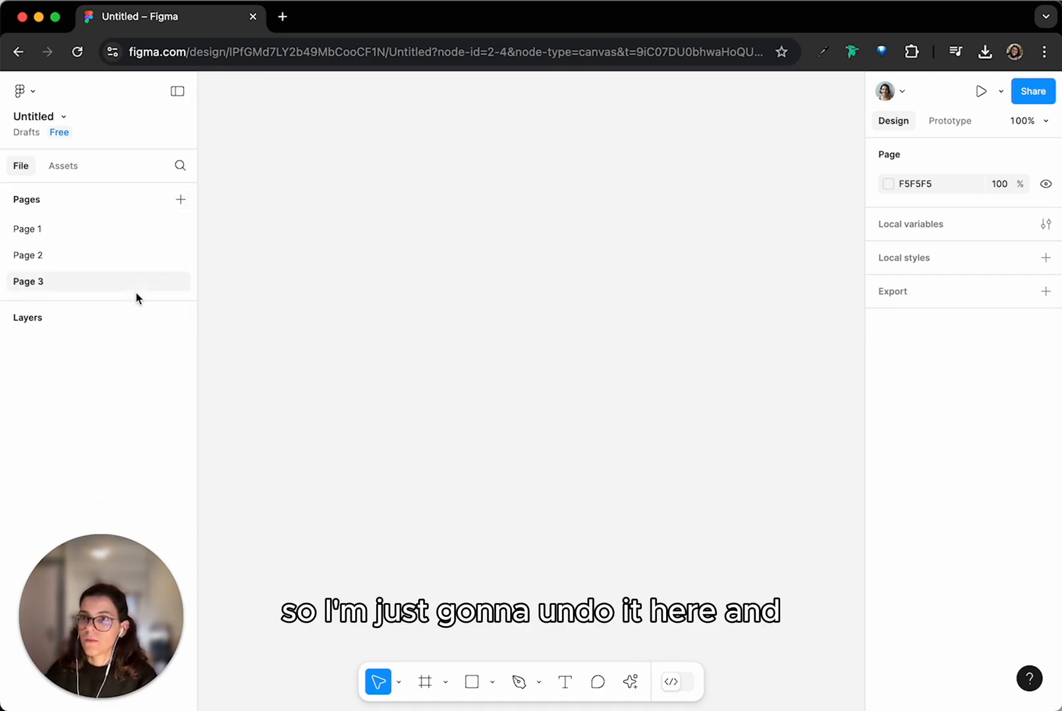
pyautogui.press('super+z')
pyautogui.press('super+z')
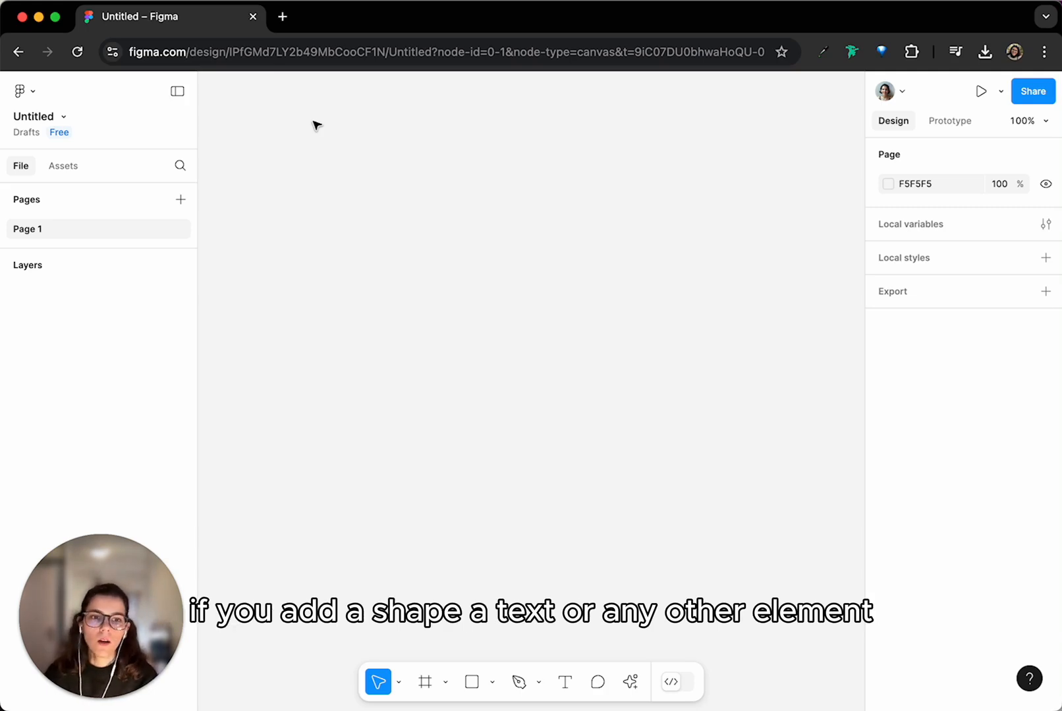
# Step: Draw a rectangle about 355 by 245 in the upper middle of the canvas and deselect it
pyautogui.click(472, 683)
pyautogui.moveTo(303, 175); pyautogui.dragTo(595, 376)
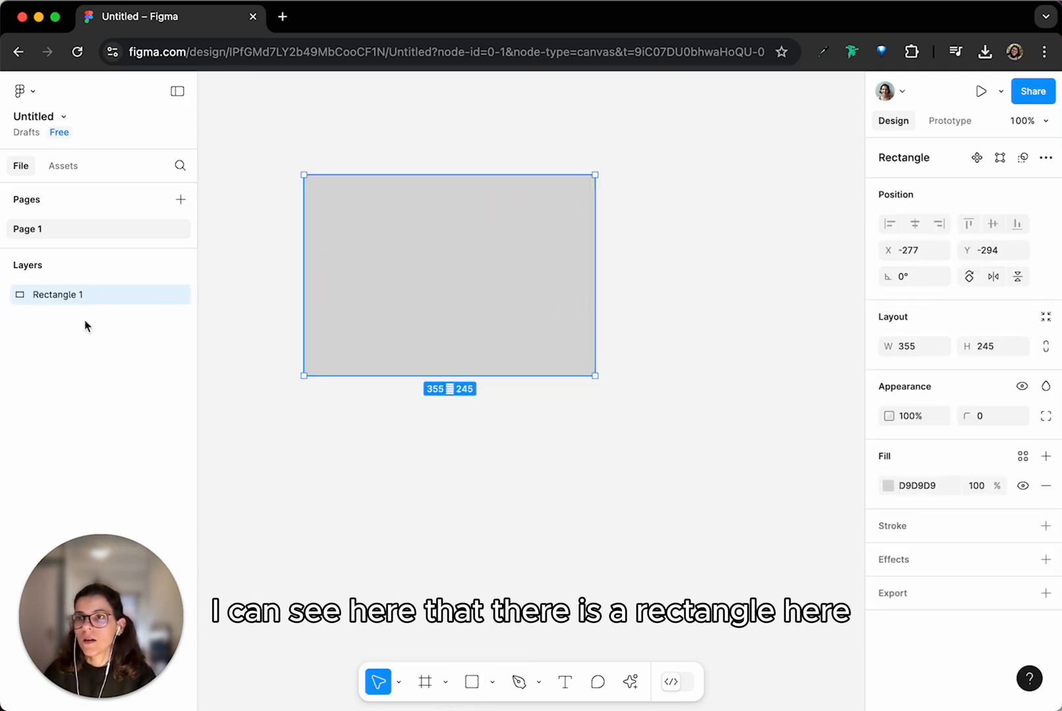
pyautogui.click(327, 465)
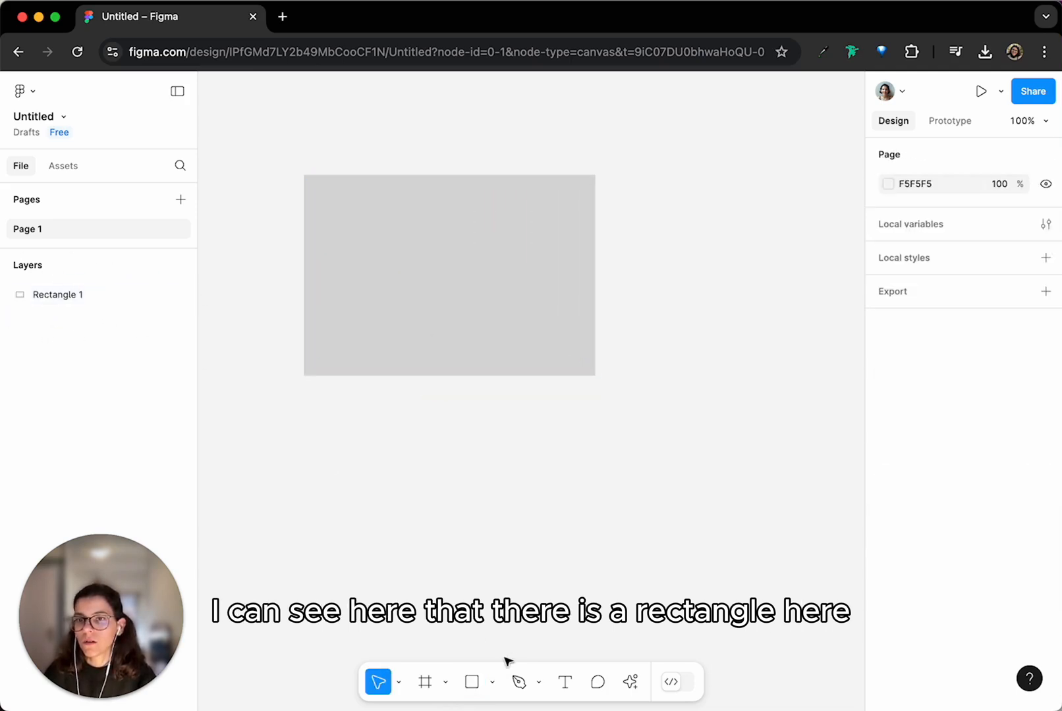
# Step: Add a text box about 312 by 74 containing "text" over the rectangle and deselect it
pyautogui.click(565, 682)
pyautogui.moveTo(330, 263); pyautogui.dragTo(587, 323)
pyautogui.write('text')
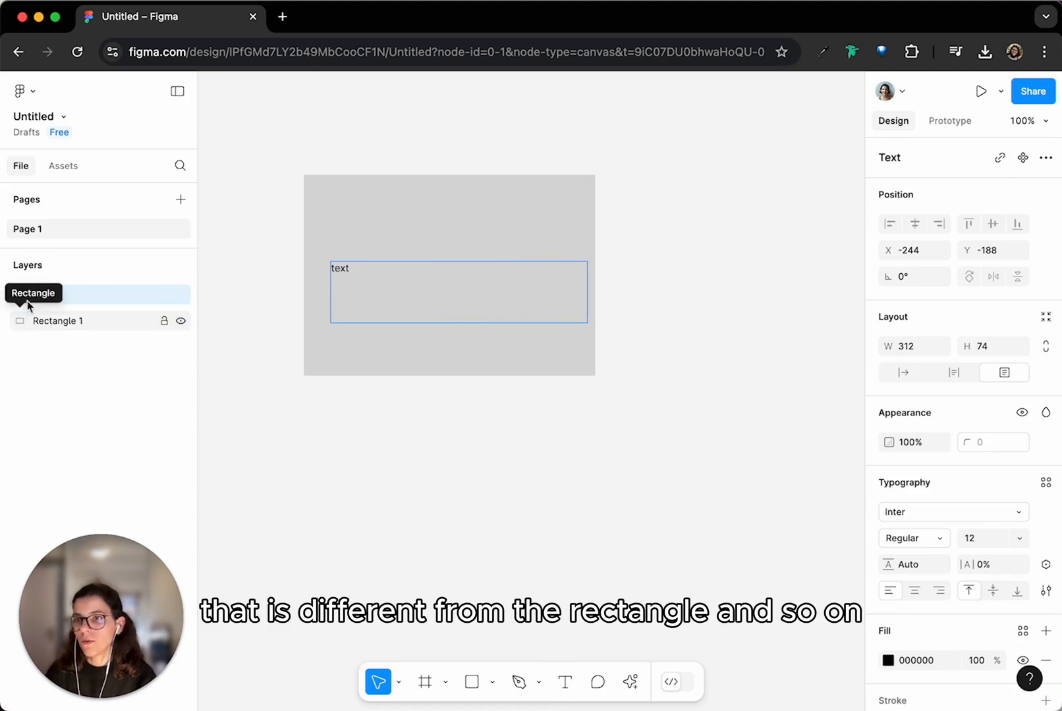
pyautogui.press('Escape')
pyautogui.press('Escape')
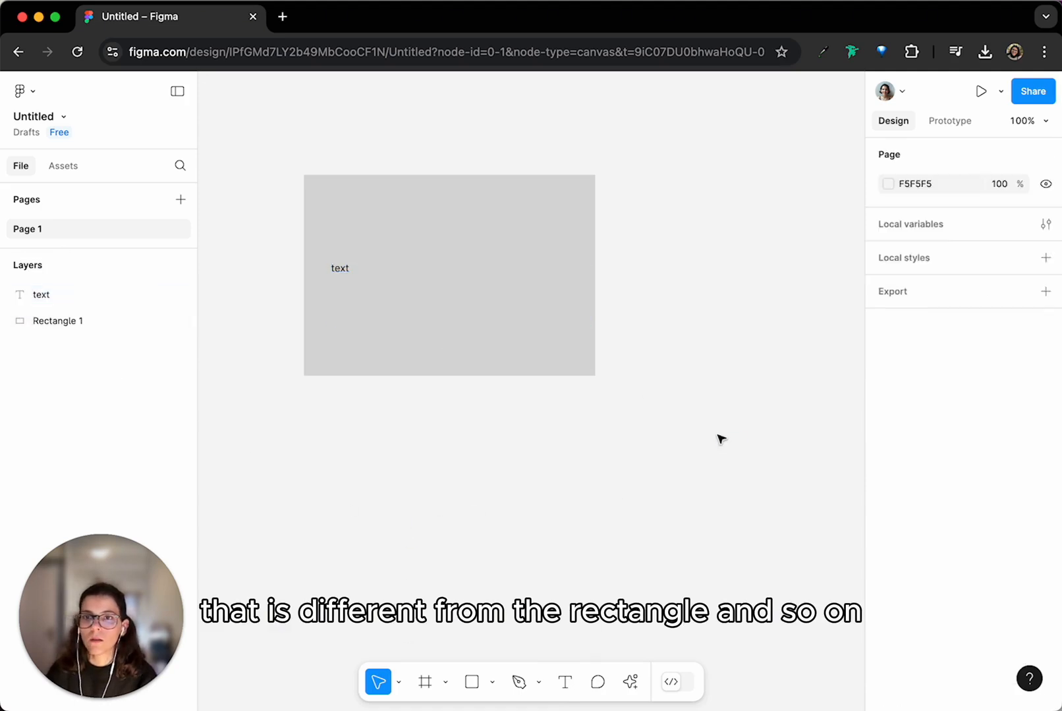
# Step: Delete the rectangle and the text layer together
pyautogui.moveTo(739, 442); pyautogui.dragTo(275, 140)
pyautogui.press('Delete')
# Step: Draw a new rectangle about 392 by 311 in the middle of the empty canvas and deselect it
pyautogui.click(471, 682)
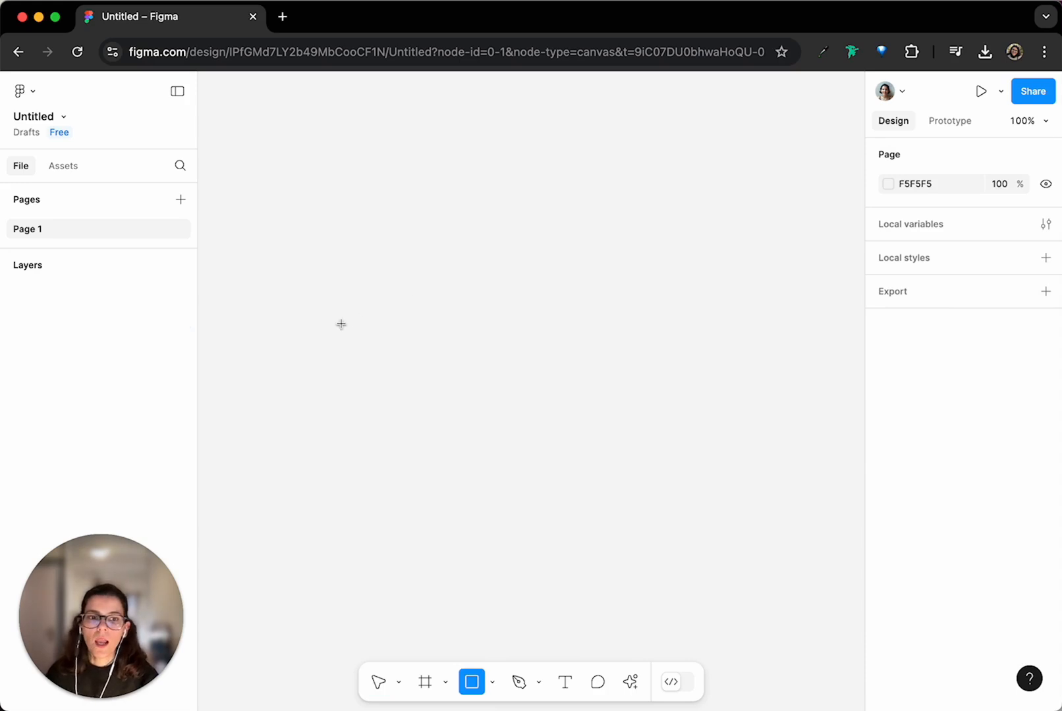
pyautogui.moveTo(379, 282); pyautogui.dragTo(701, 537)
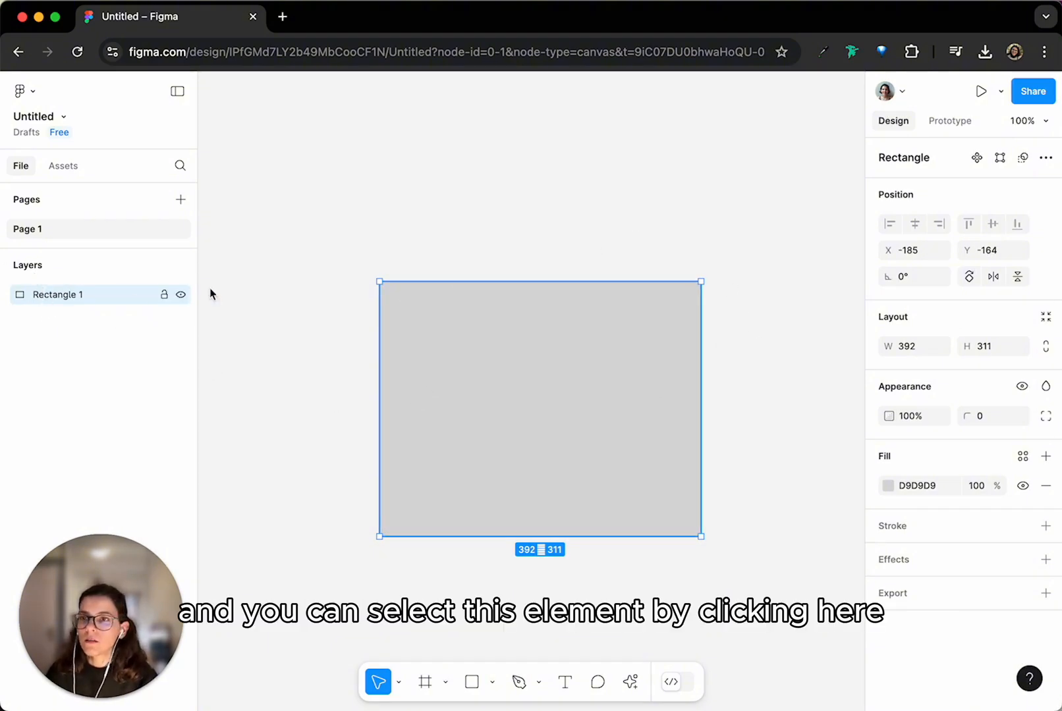
pyautogui.click(344, 226)
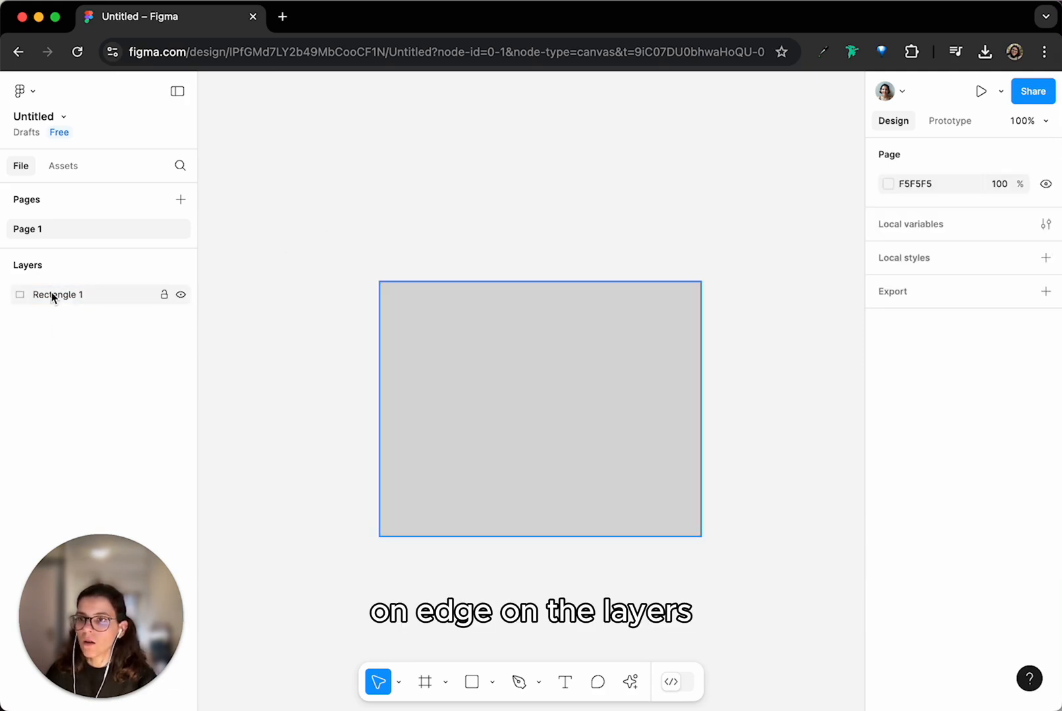
# Step: Select the rectangle once through its layer entry and once directly on the canvas, clearing the selection each time
pyautogui.click(51, 293)
pyautogui.click(305, 187)
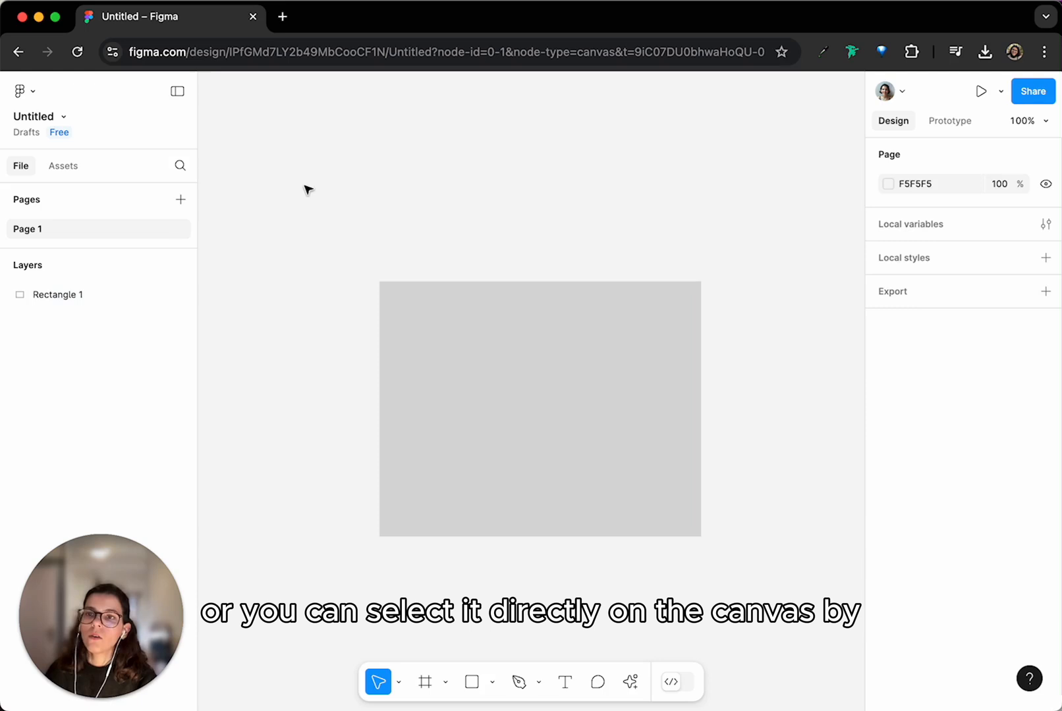
pyautogui.click(541, 353)
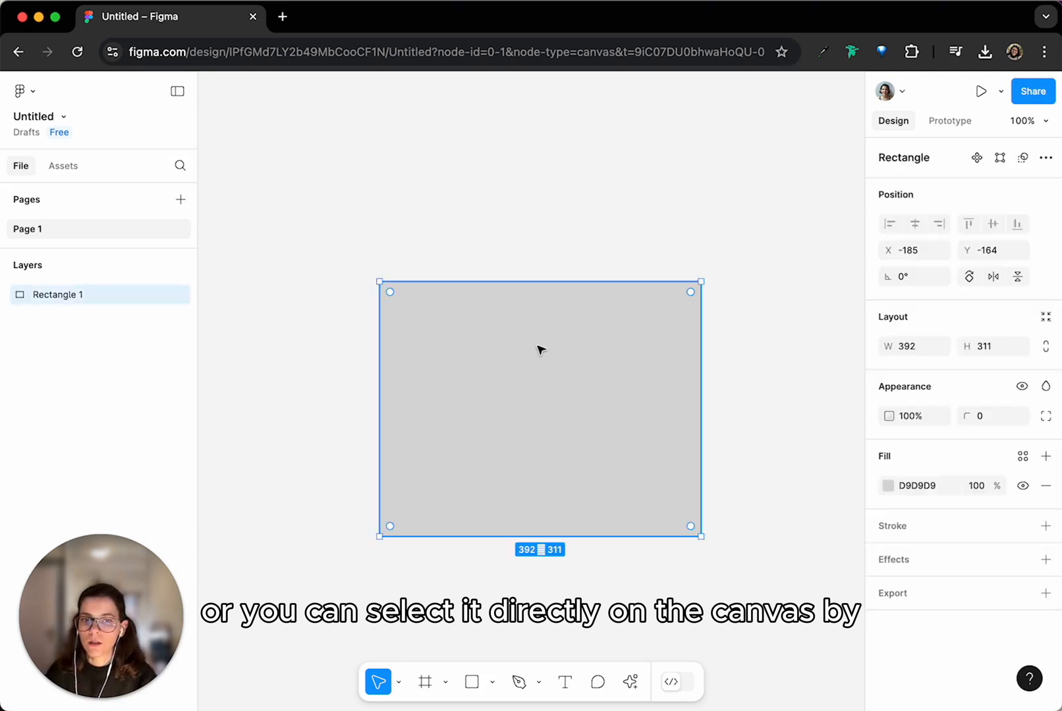
pyautogui.click(491, 232)
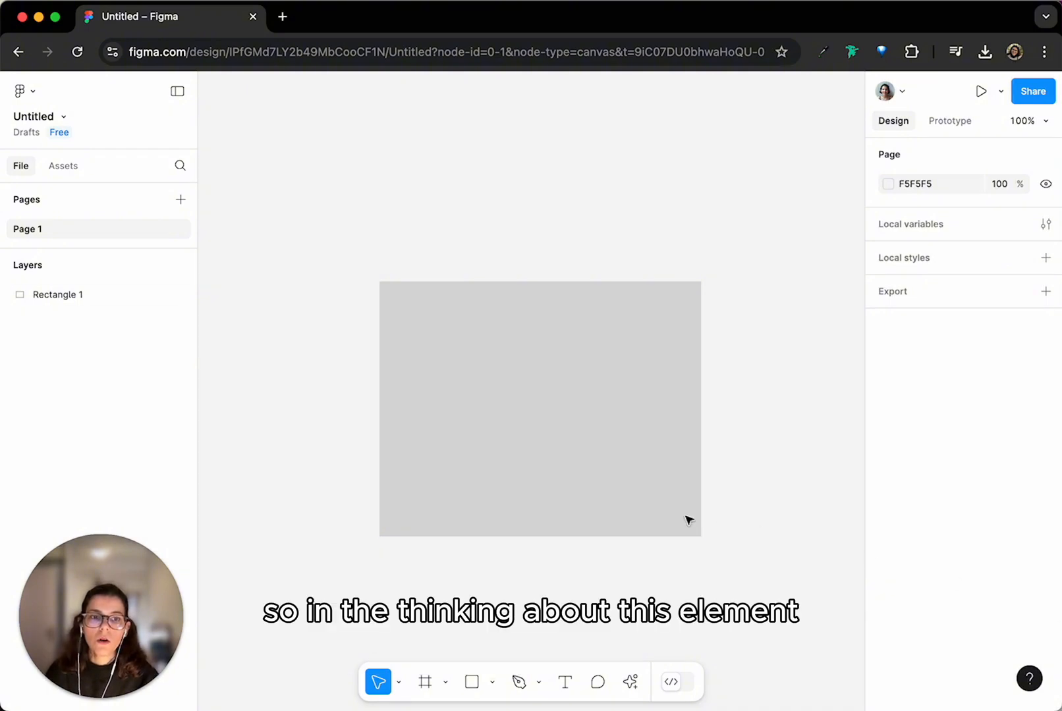
# Step: Select the rectangle and set its width and height to 200 each
pyautogui.hscroll(2, 637, 382)
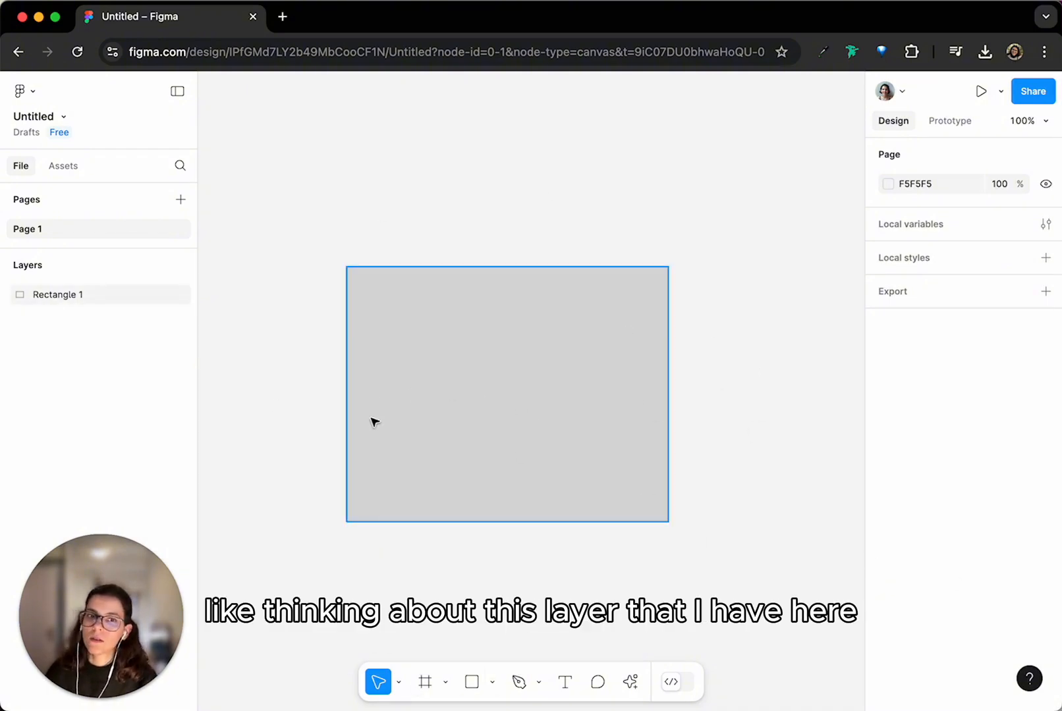
pyautogui.hscroll(4, 377, 422)
pyautogui.click(394, 403)
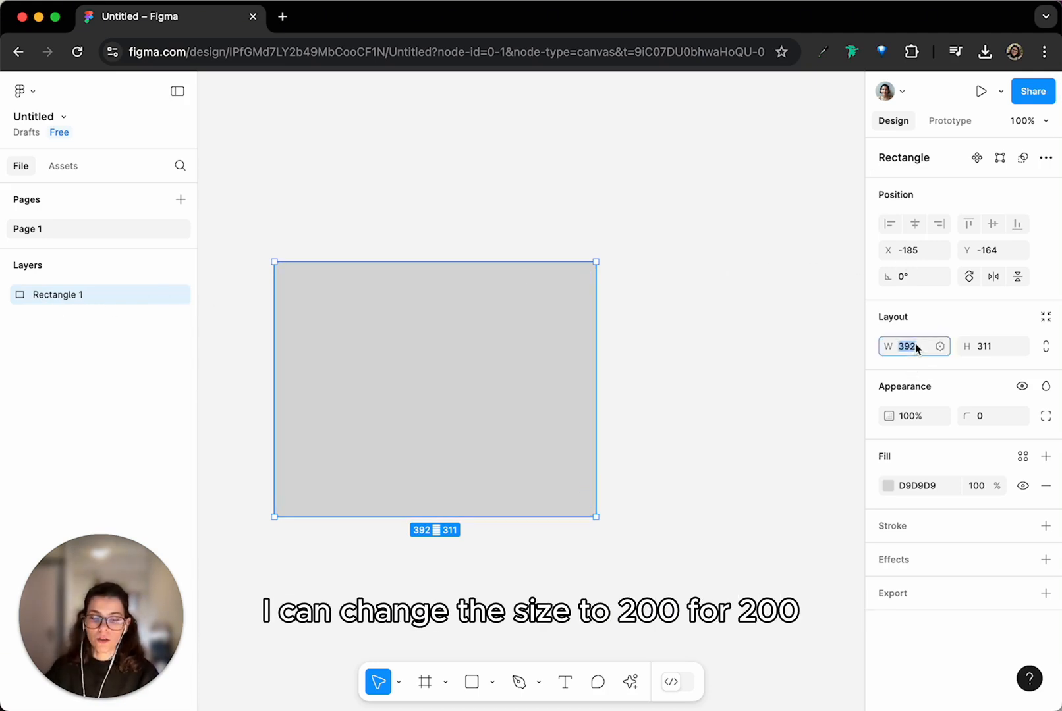
pyautogui.write('200')
pyautogui.press('Tab')
pyautogui.write('200')
pyautogui.press('Return')
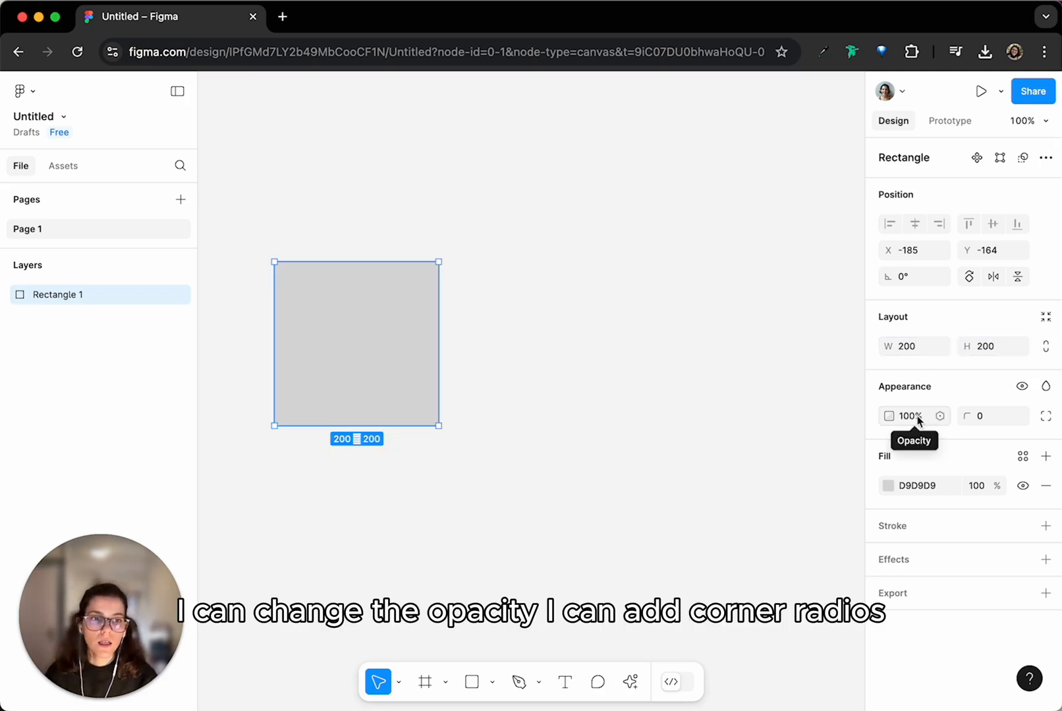
# Step: Set the square's corner radius to 16
pyautogui.moveTo(919, 417); pyautogui.dragTo(957, 439)
pyautogui.click(992, 421)
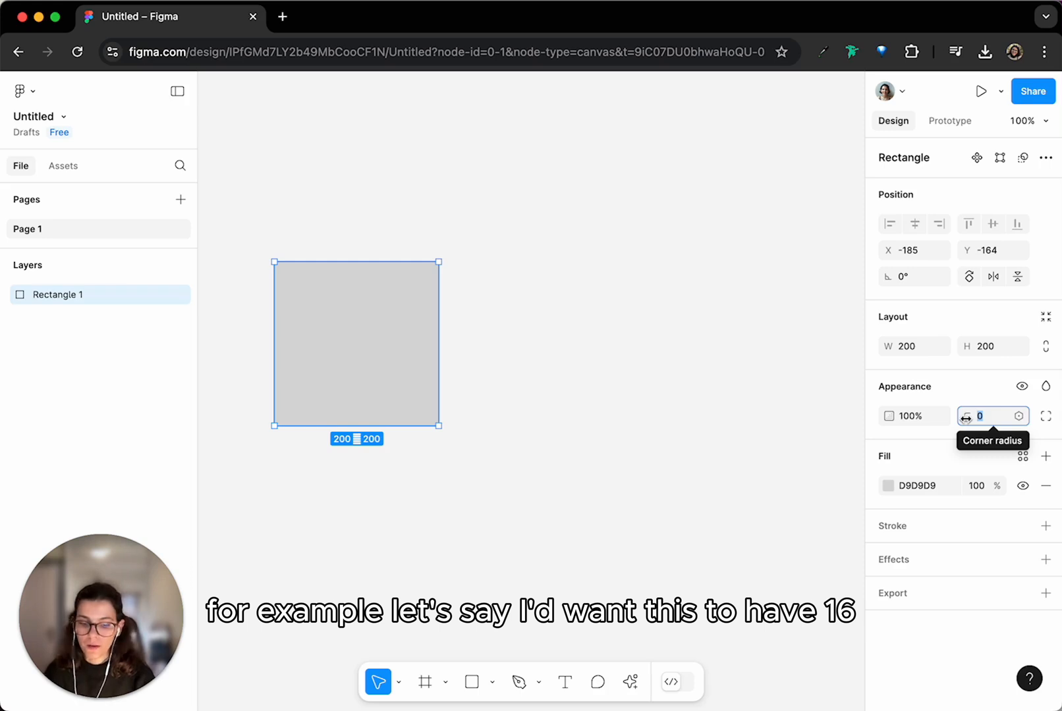
pyautogui.write('16')
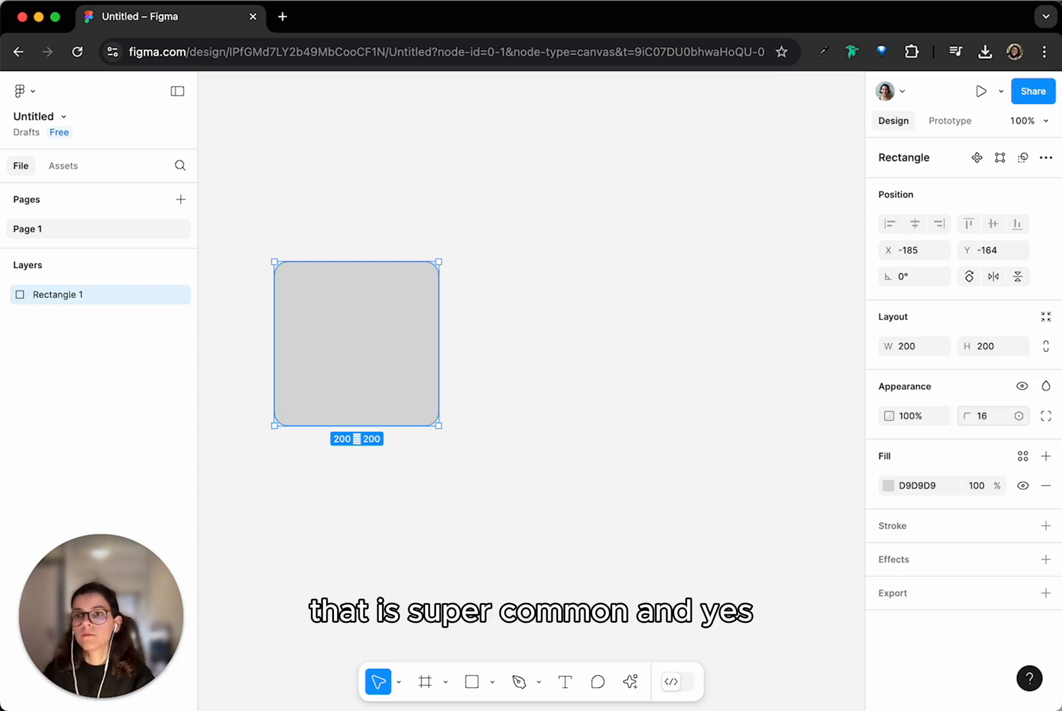
# Step: Round the square's corners on the canvas to radius 100, then reduce the radius to 0
pyautogui.moveTo(429, 275)
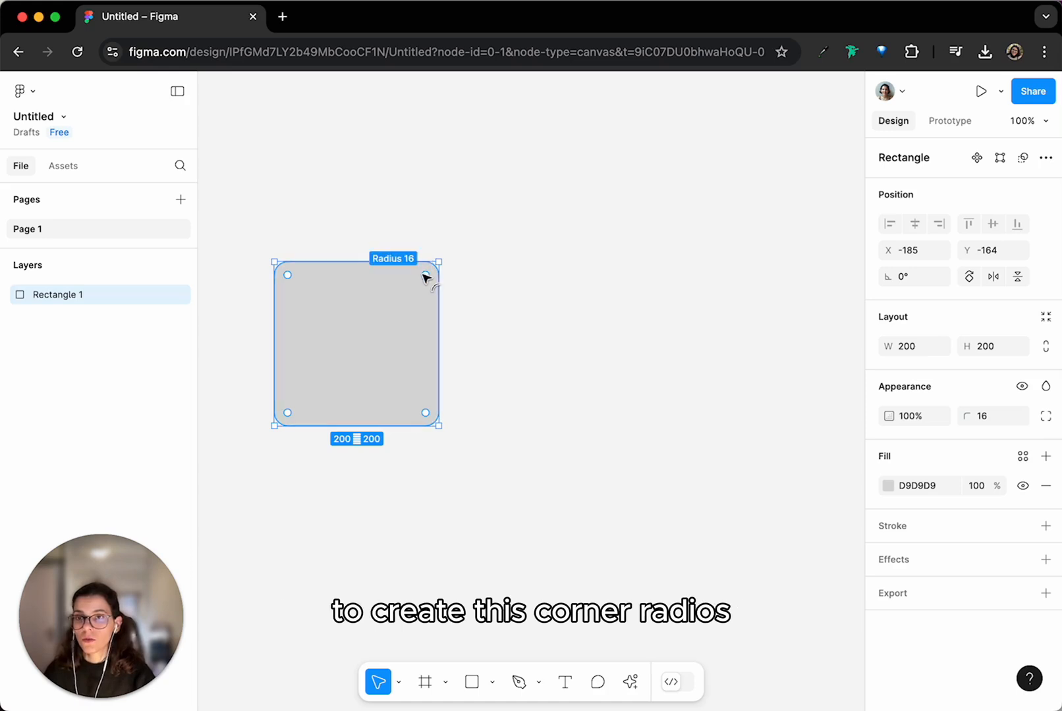
pyautogui.moveTo(429, 275); pyautogui.dragTo(325, 413)
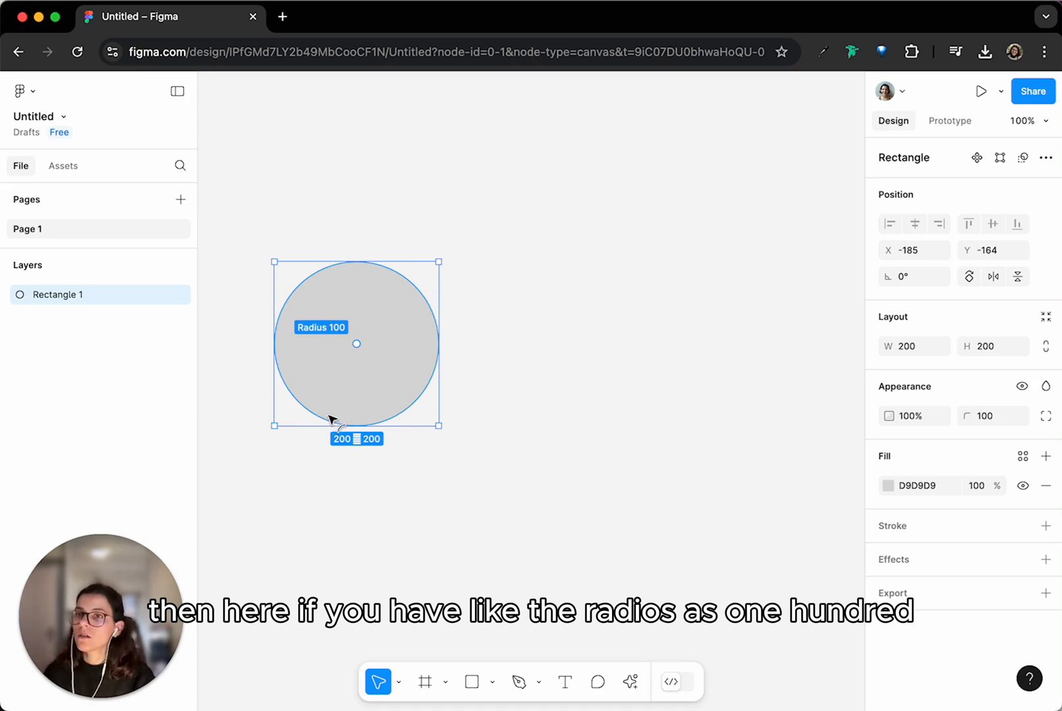
pyautogui.moveTo(356, 344); pyautogui.dragTo(501, 236)
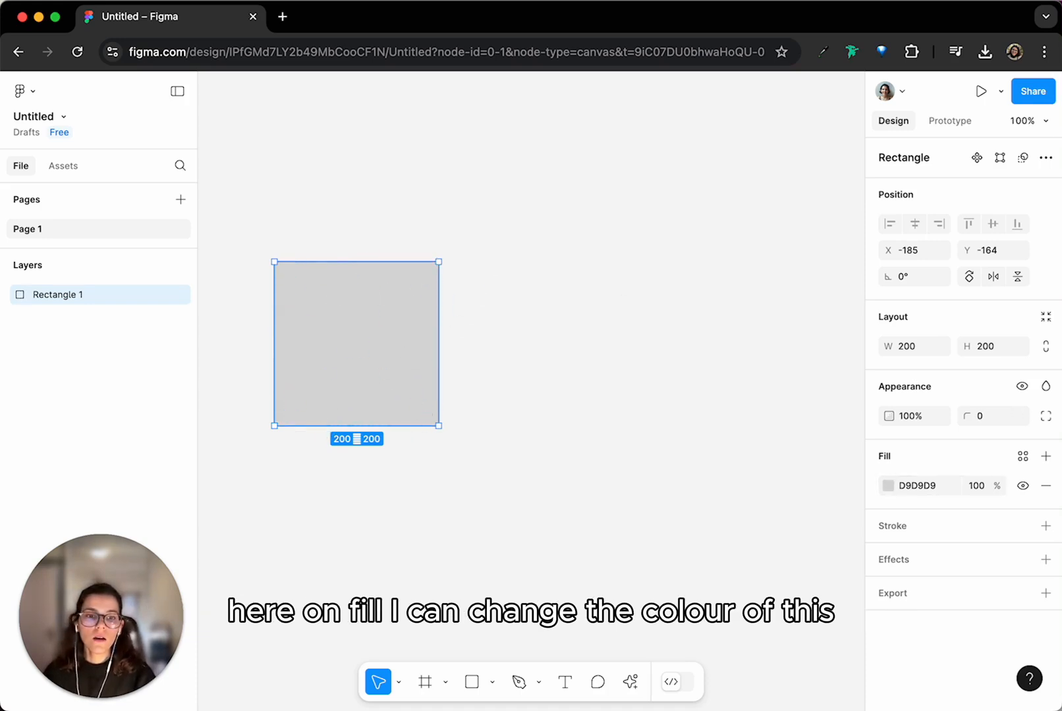
# Step: Change the square's fill to the muted blue 36739A and close the colour picker
pyautogui.click(888, 486)
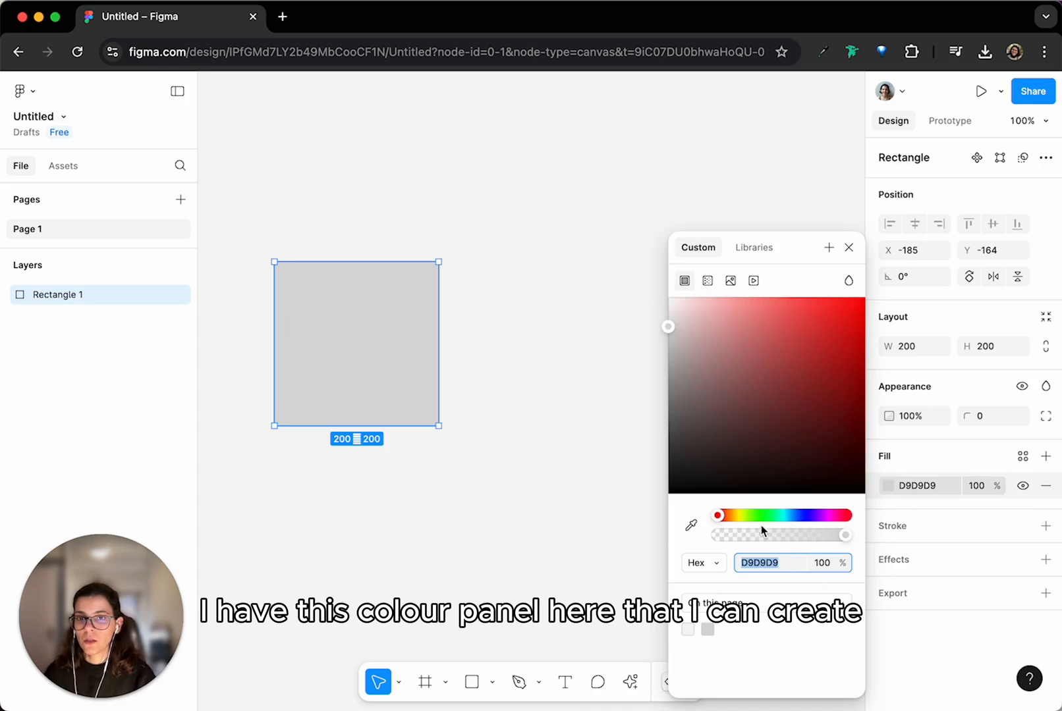
pyautogui.moveTo(727, 517); pyautogui.dragTo(790, 516)
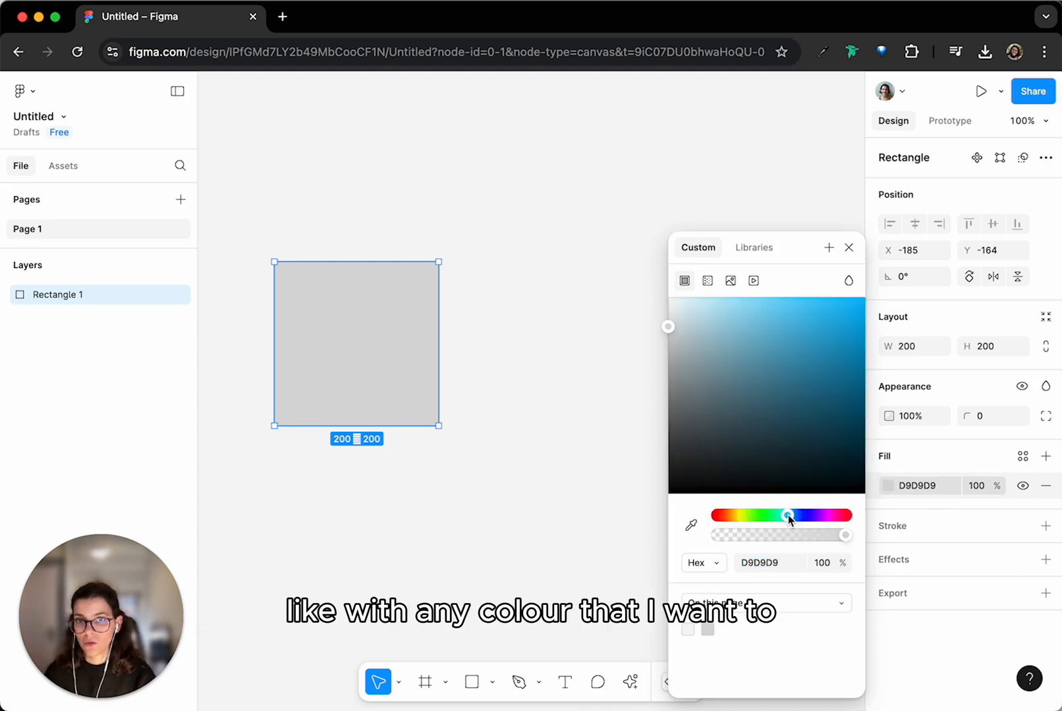
pyautogui.click(768, 379)
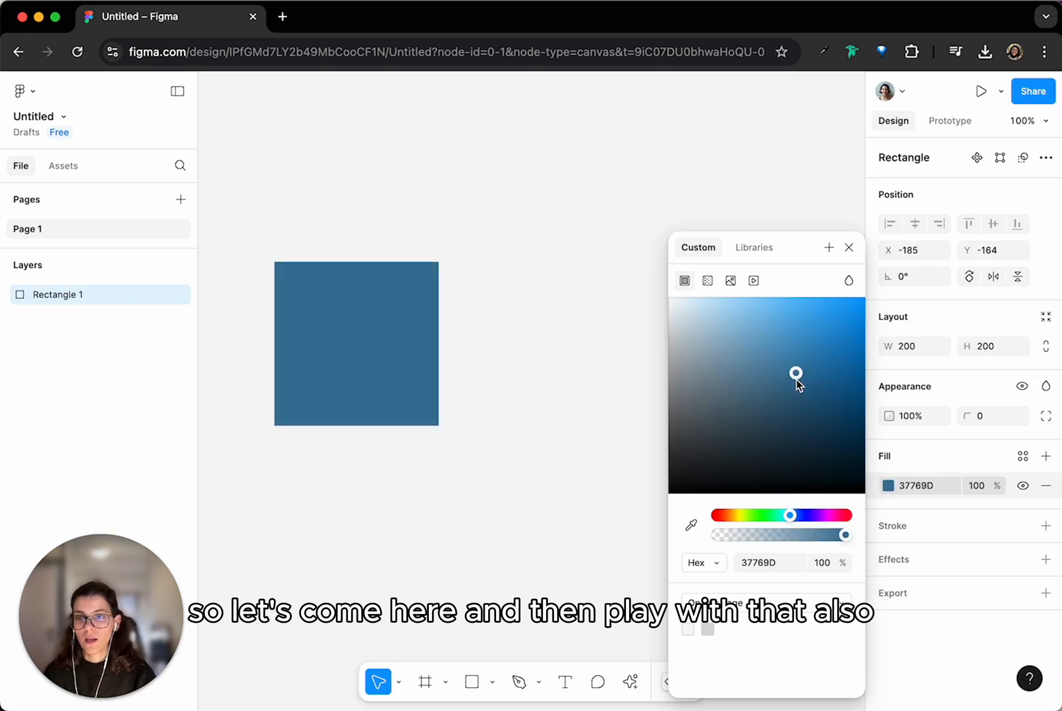
pyautogui.moveTo(796, 380); pyautogui.dragTo(797, 382)
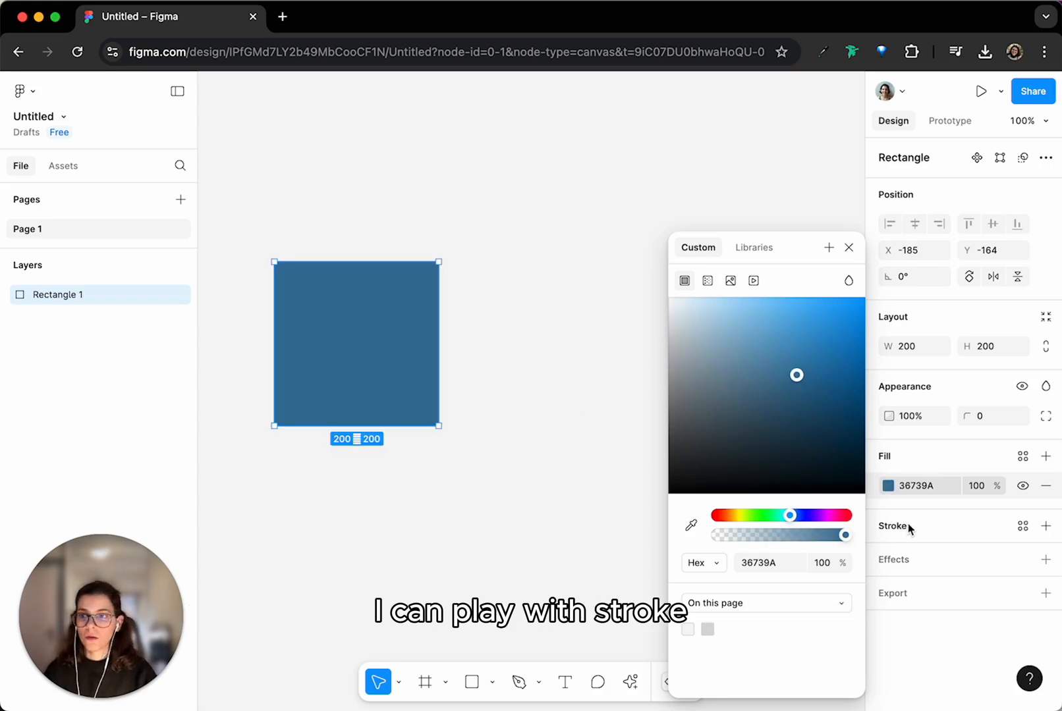
pyautogui.click(921, 535)
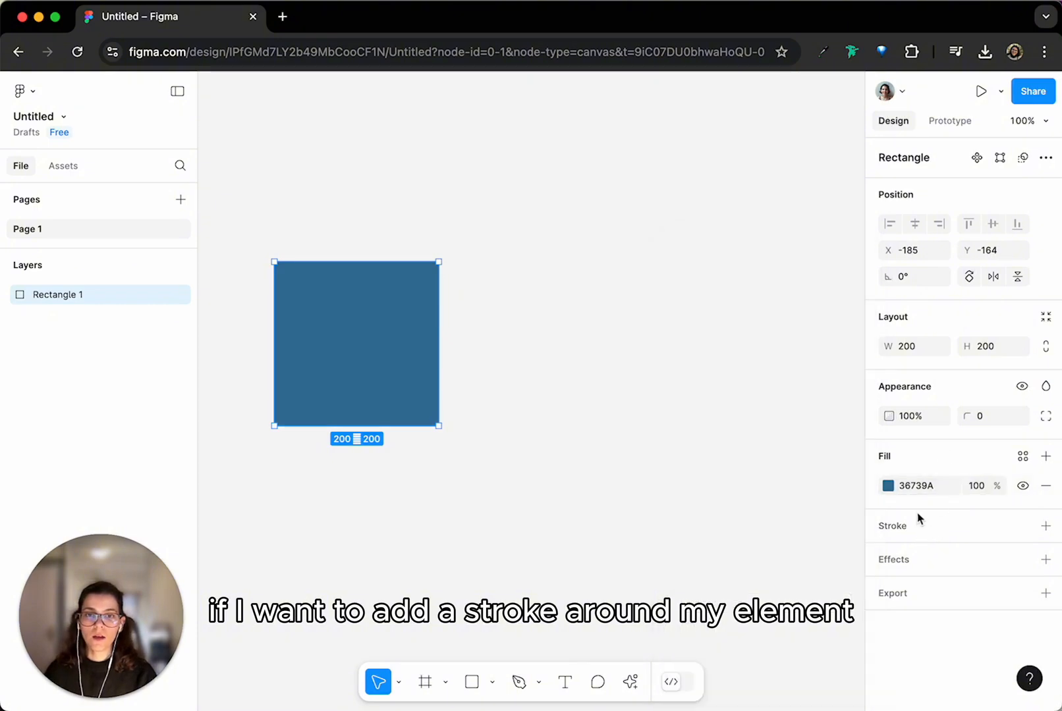
# Step: Add a stroke to the square and set its colour to the dark blue 063648
pyautogui.click(914, 524)
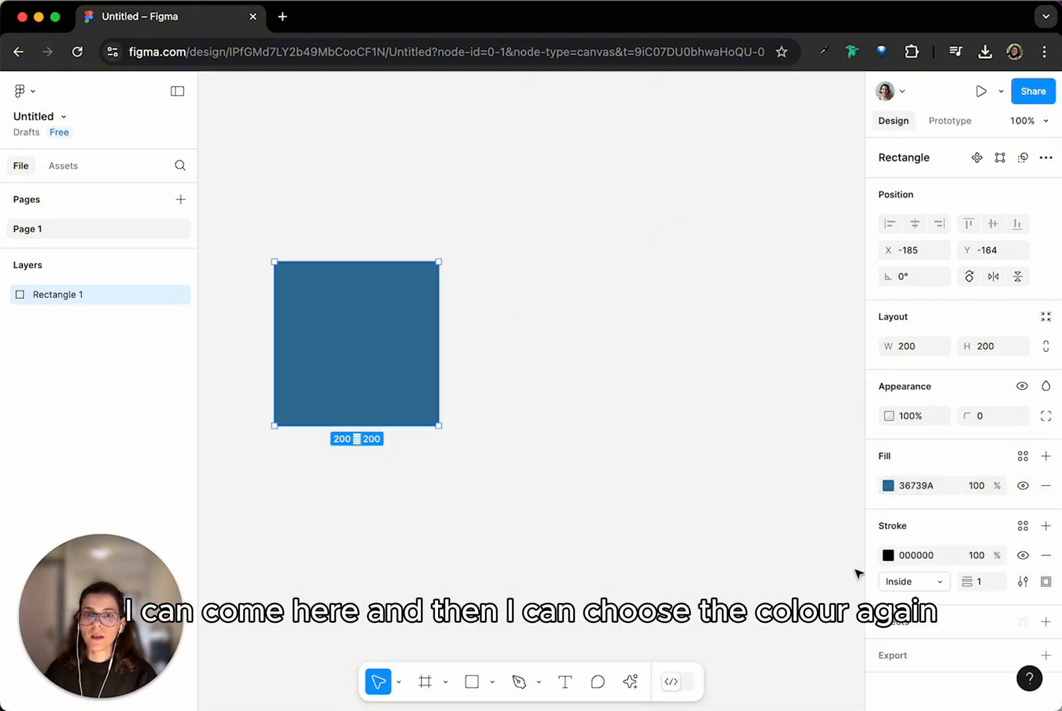
pyautogui.click(889, 555)
pyautogui.moveTo(827, 453)
pyautogui.mouseDown()
pyautogui.moveTo(665, 279)
pyautogui.moveTo(961, 304)
pyautogui.moveTo(735, 415)
pyautogui.moveTo(707, 392)
pyautogui.mouseUp()
pyautogui.moveTo(794, 516); pyautogui.dragTo(812, 520)
pyautogui.moveTo(749, 363); pyautogui.dragTo(894, 400)
pyautogui.click(788, 517)
pyautogui.click(849, 440)
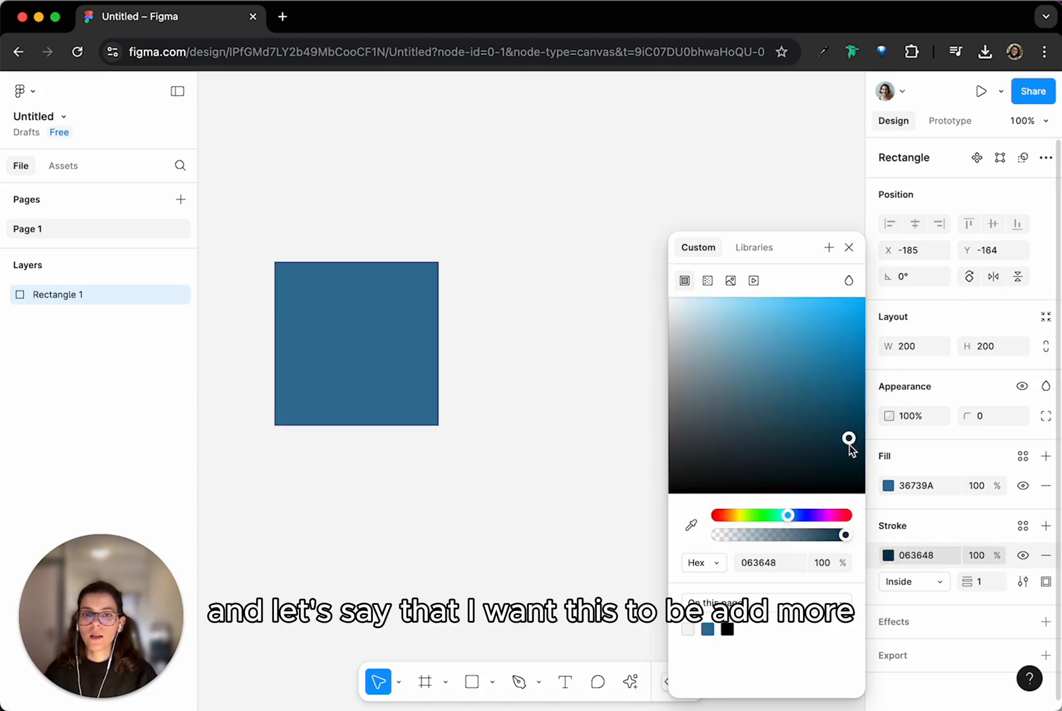
# Step: Thicken the square's stroke, set its weight to 4, and increase it to 7
pyautogui.moveTo(967, 584); pyautogui.dragTo(985, 582)
pyautogui.click(983, 582)
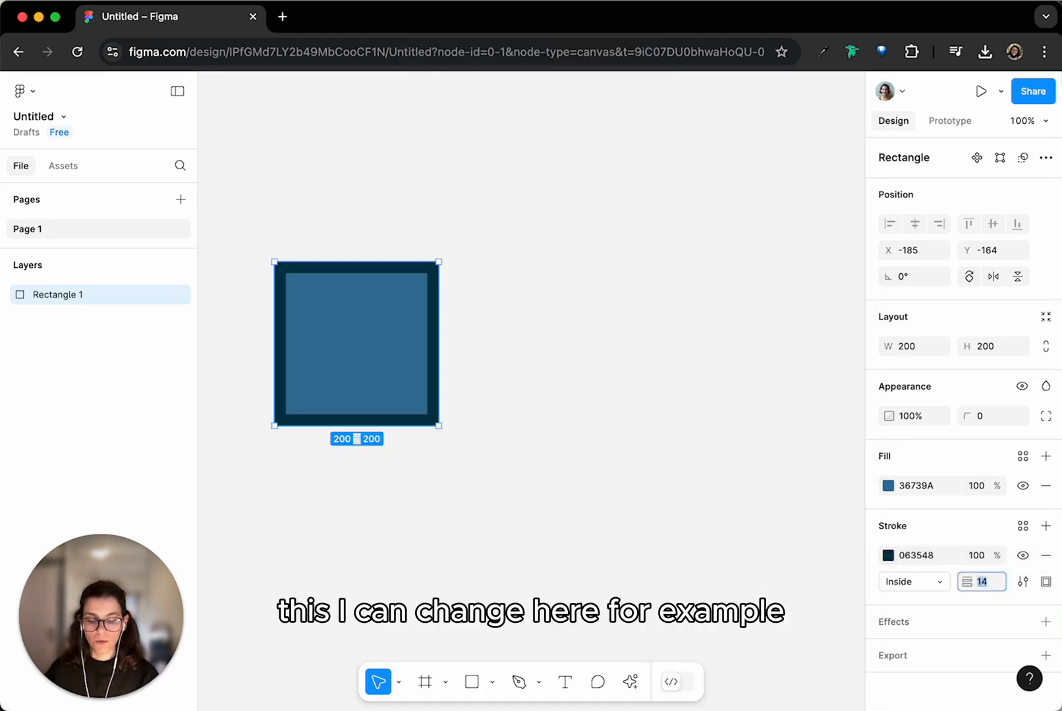
pyautogui.write('4')
pyautogui.press('Return')
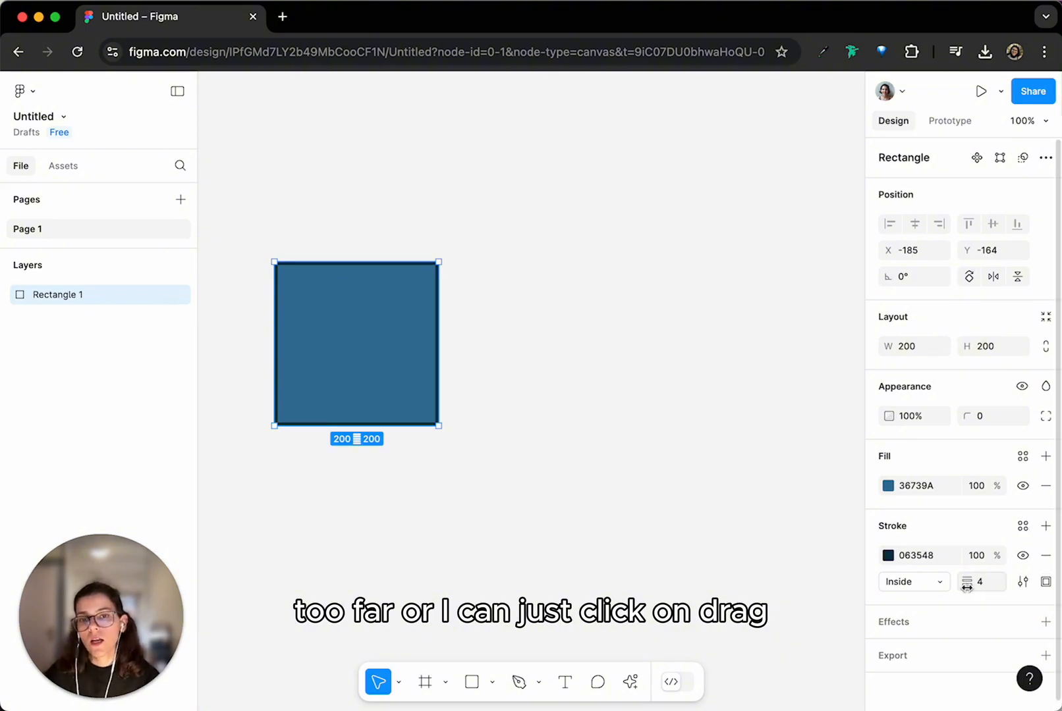
pyautogui.moveTo(966, 587)
pyautogui.mouseDown()
pyautogui.moveTo(1021, 587)
pyautogui.moveTo(960, 589)
pyautogui.moveTo(972, 584)
pyautogui.mouseUp()
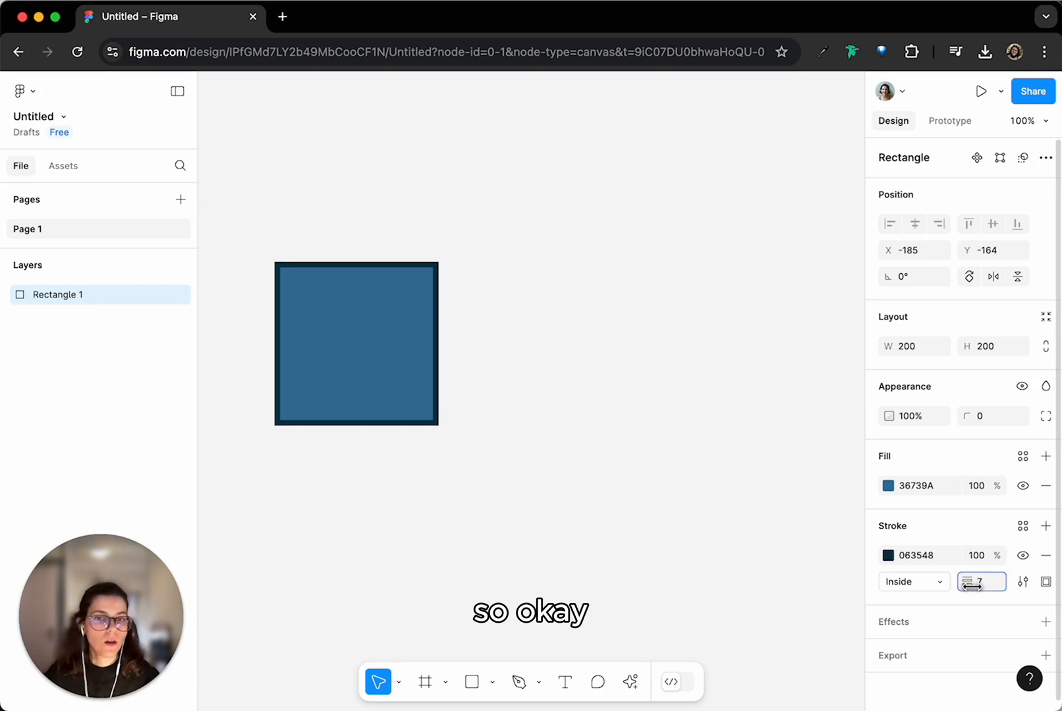
# Step: Set the square's corner radius to 16
pyautogui.click(989, 415)
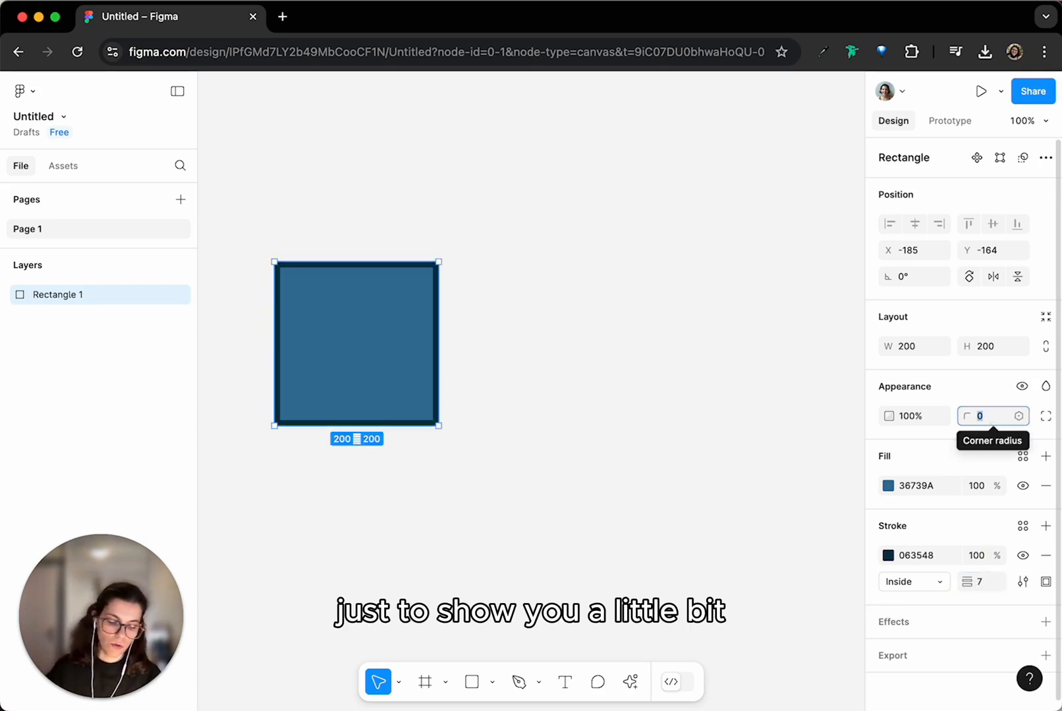
pyautogui.write('16')
pyautogui.press('Return')
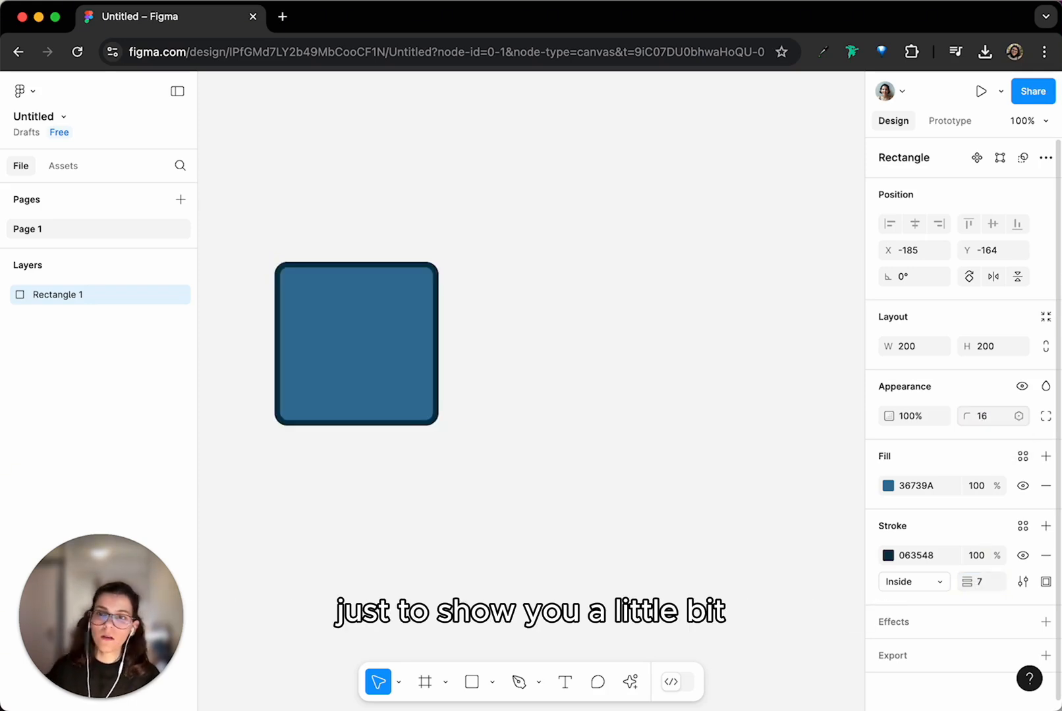
# Step: Add a drop shadow to the square with Y position 6, blur 0 and spread 72
pyautogui.click(911, 627)
pyautogui.scroll(-1, 922, 616)
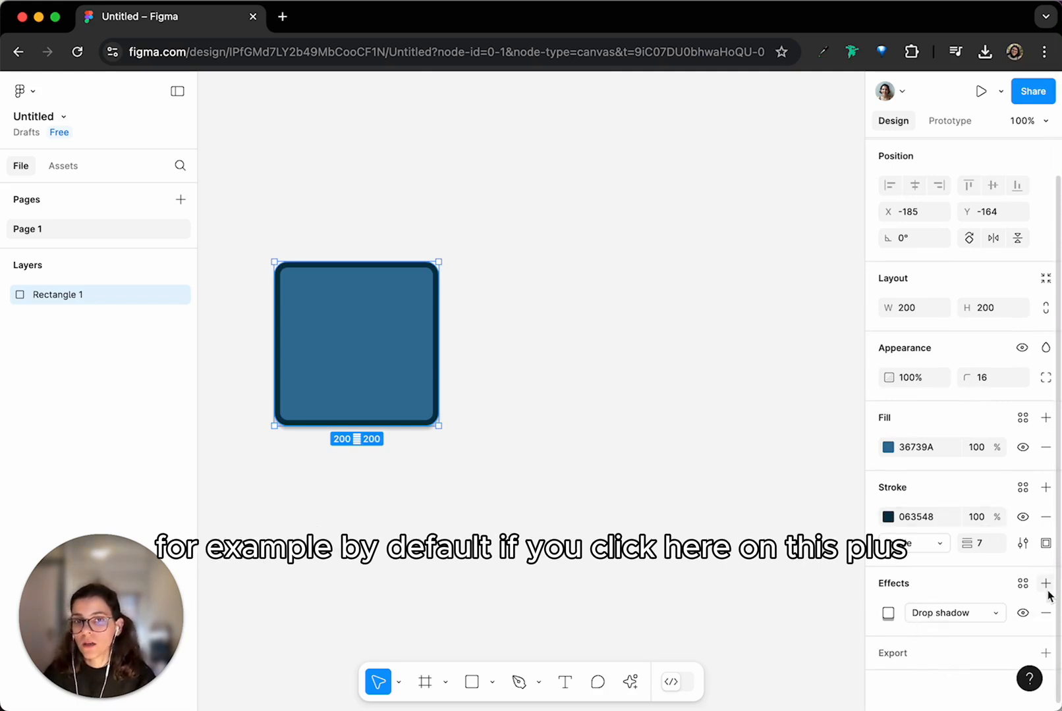
pyautogui.click(889, 618)
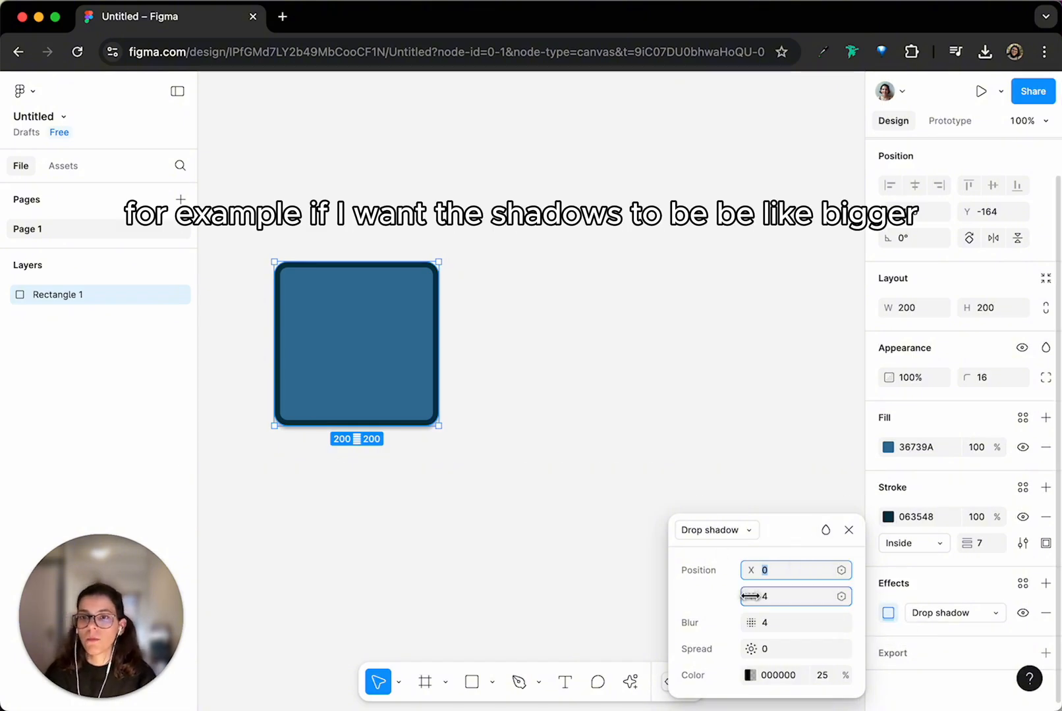
pyautogui.moveTo(750, 597); pyautogui.dragTo(880, 706)
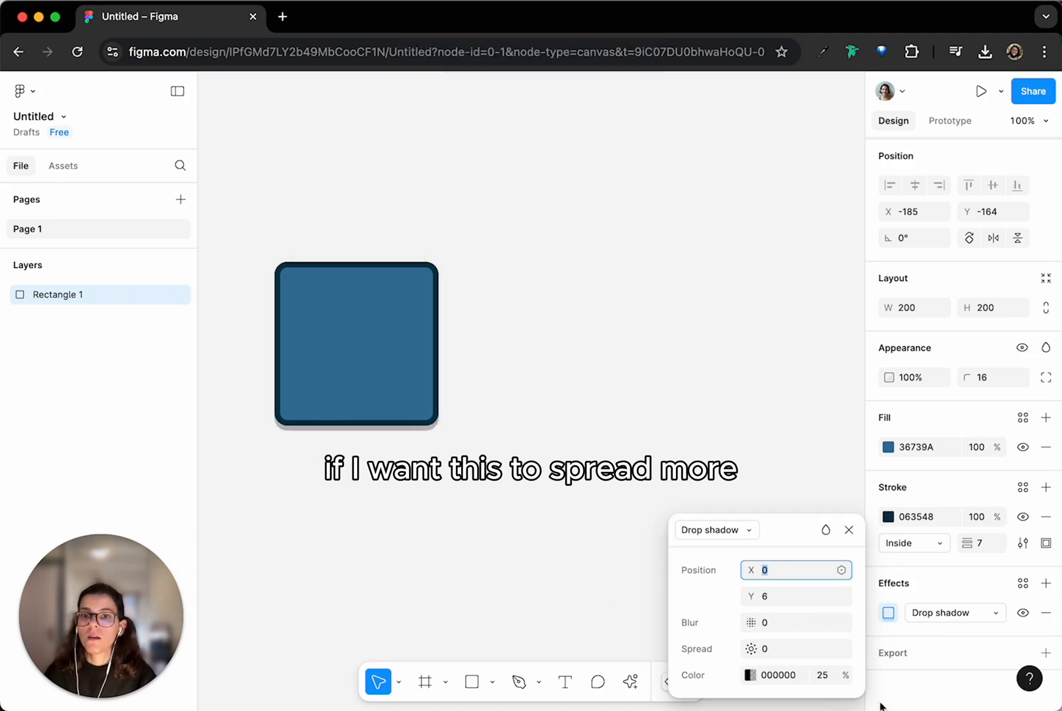
pyautogui.moveTo(750, 649); pyautogui.dragTo(798, 649)
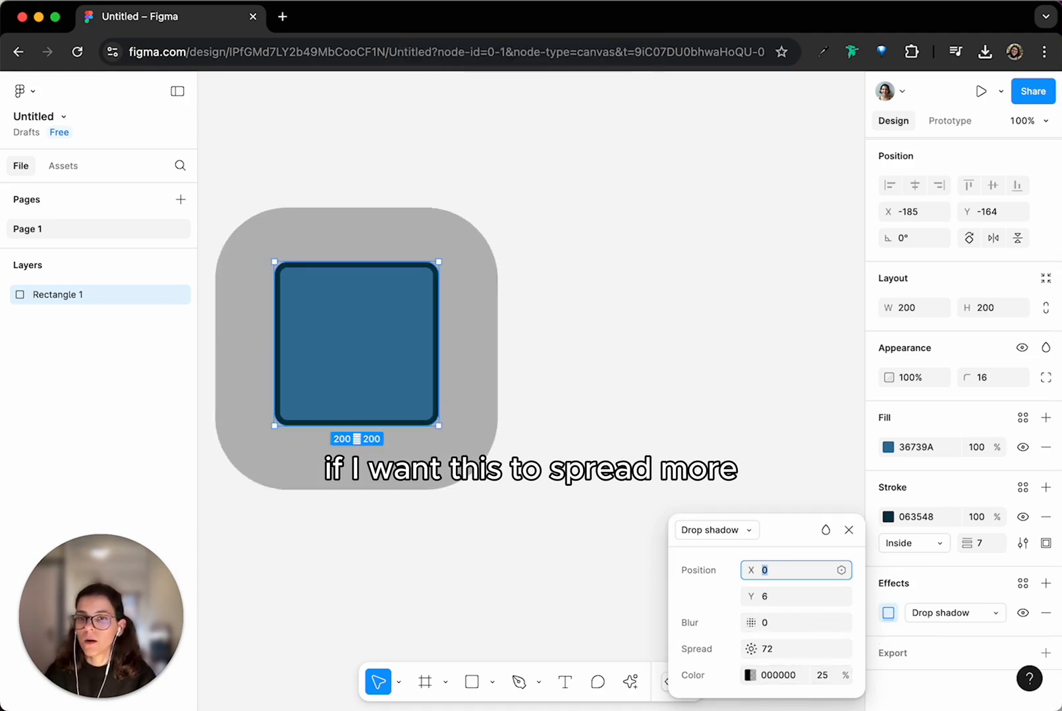
# Step: Change the drop shadow's colour to the light greyish pink BAAFAF and close the shadow settings
pyautogui.click(749, 675)
pyautogui.moveTo(585, 387); pyautogui.dragTo(483, 350)
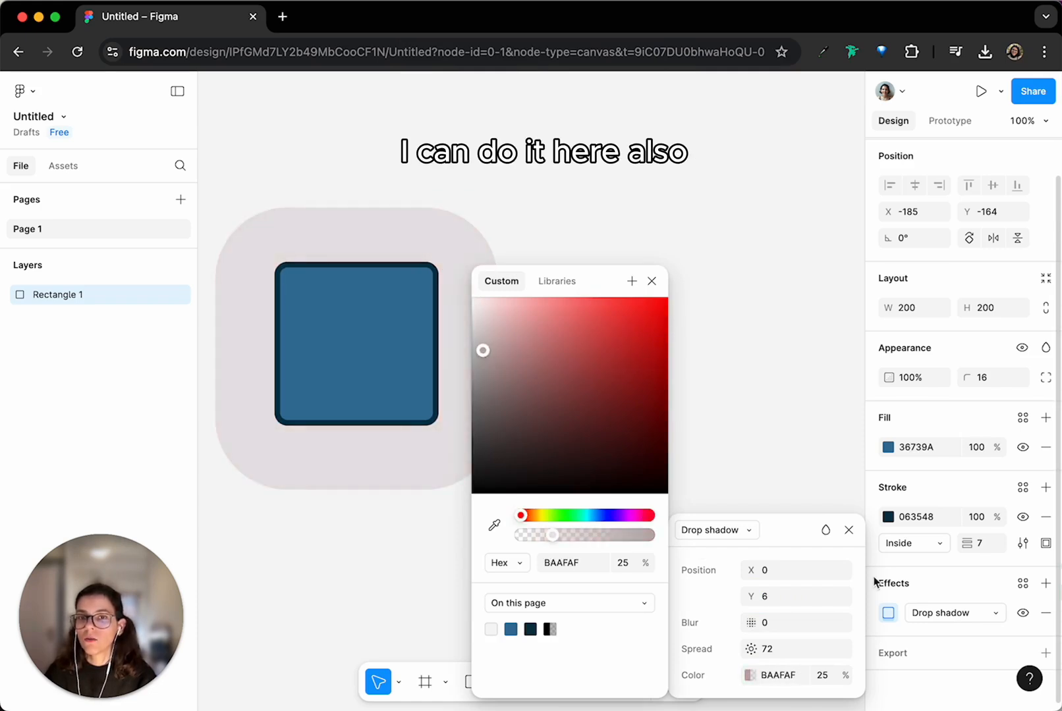
pyautogui.click(928, 584)
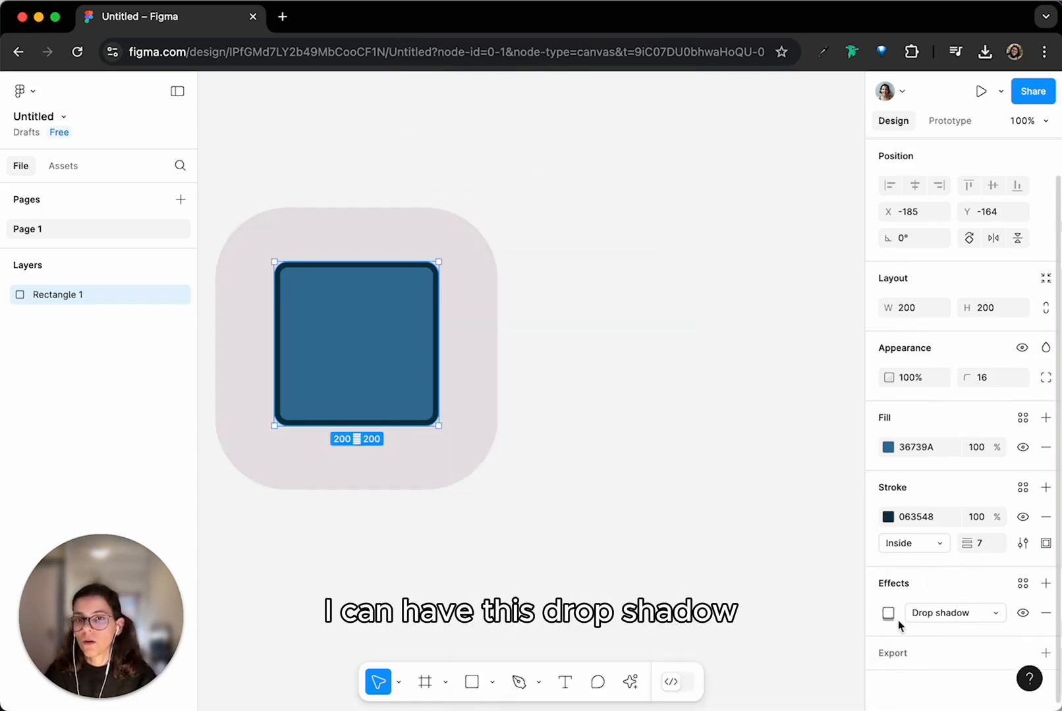
# Step: Remove the drop shadow effect from the square
pyautogui.click(936, 614)
pyautogui.click(955, 615)
pyautogui.click(1045, 613)
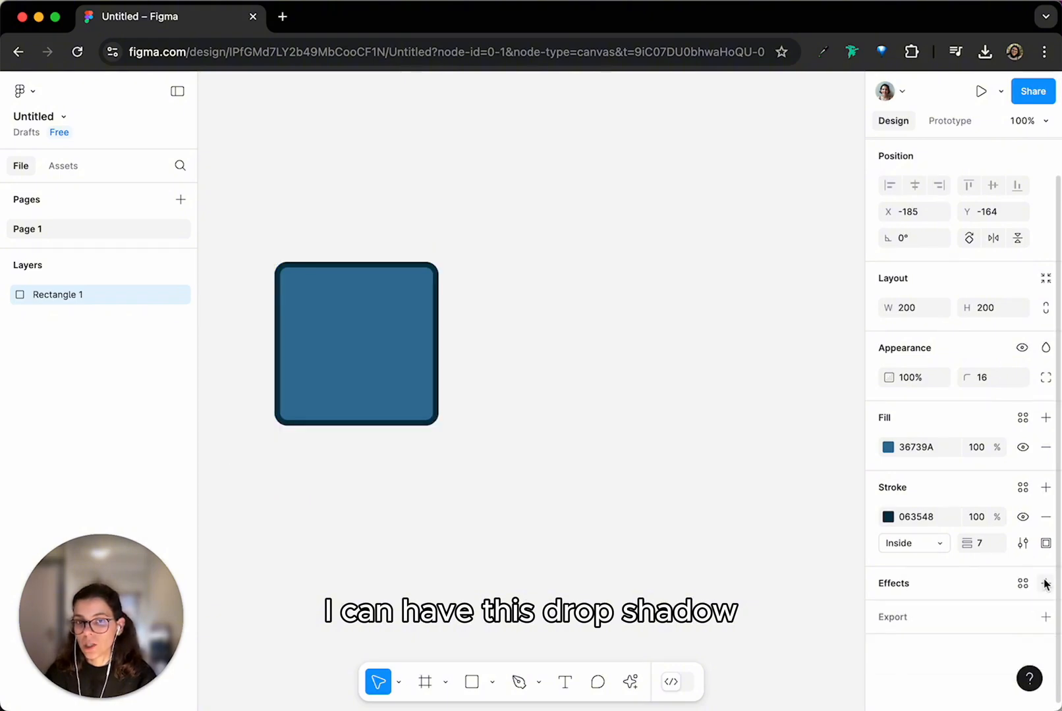
# Step: Add two effects to the square: a default drop shadow and an inner shadow
pyautogui.click(1045, 584)
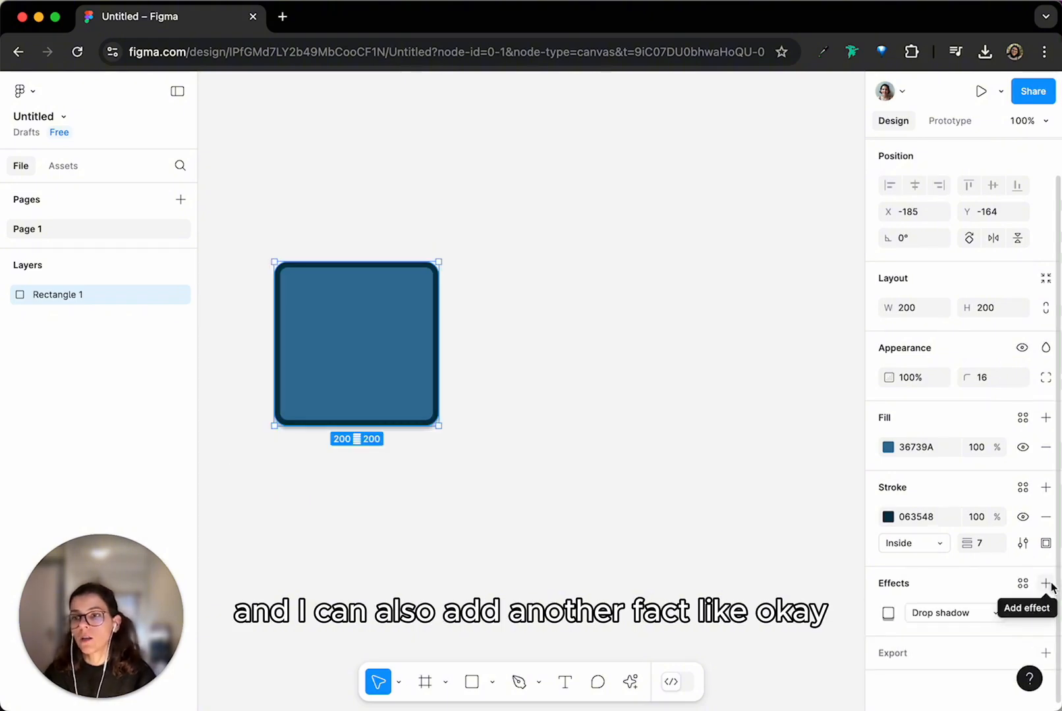
pyautogui.click(1045, 584)
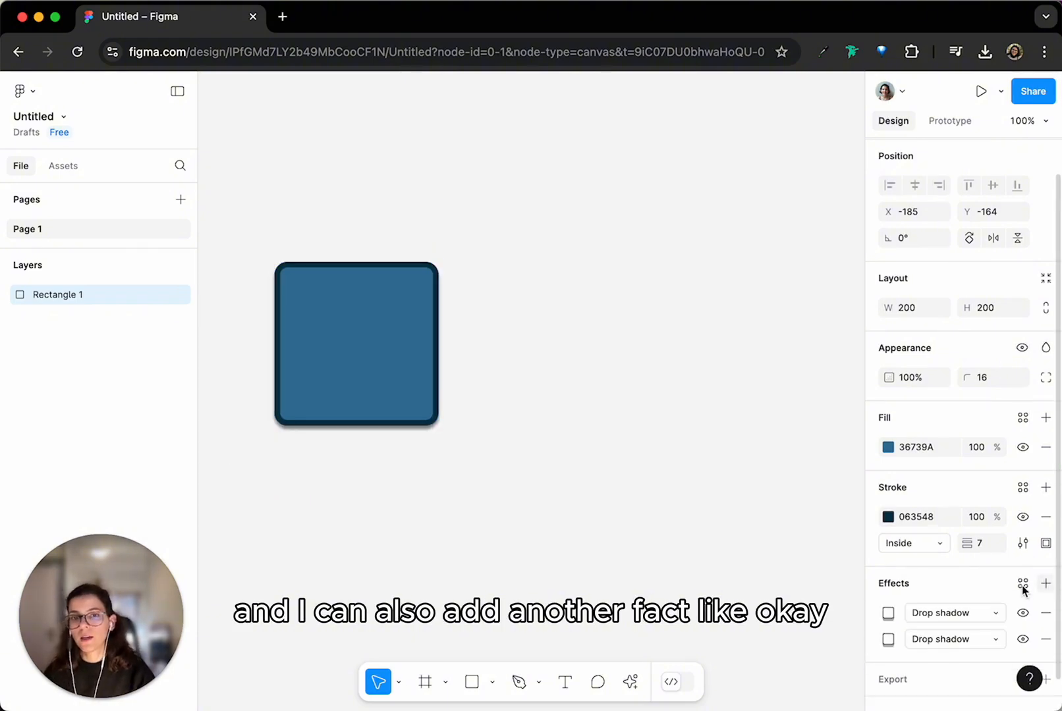
pyautogui.click(945, 639)
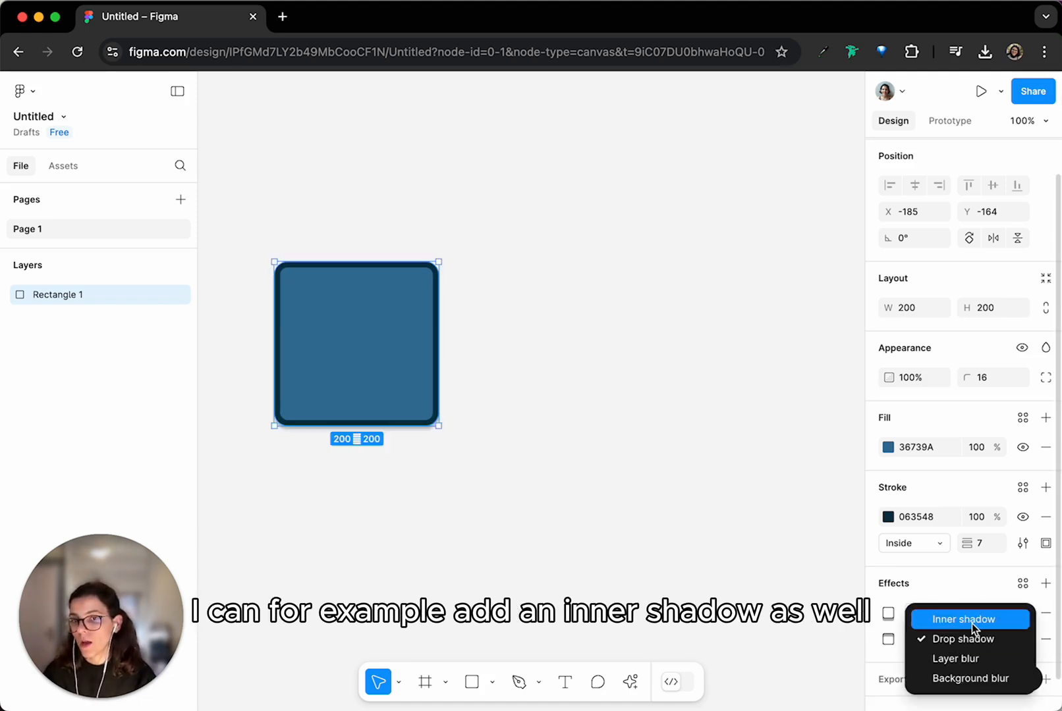
pyautogui.click(972, 624)
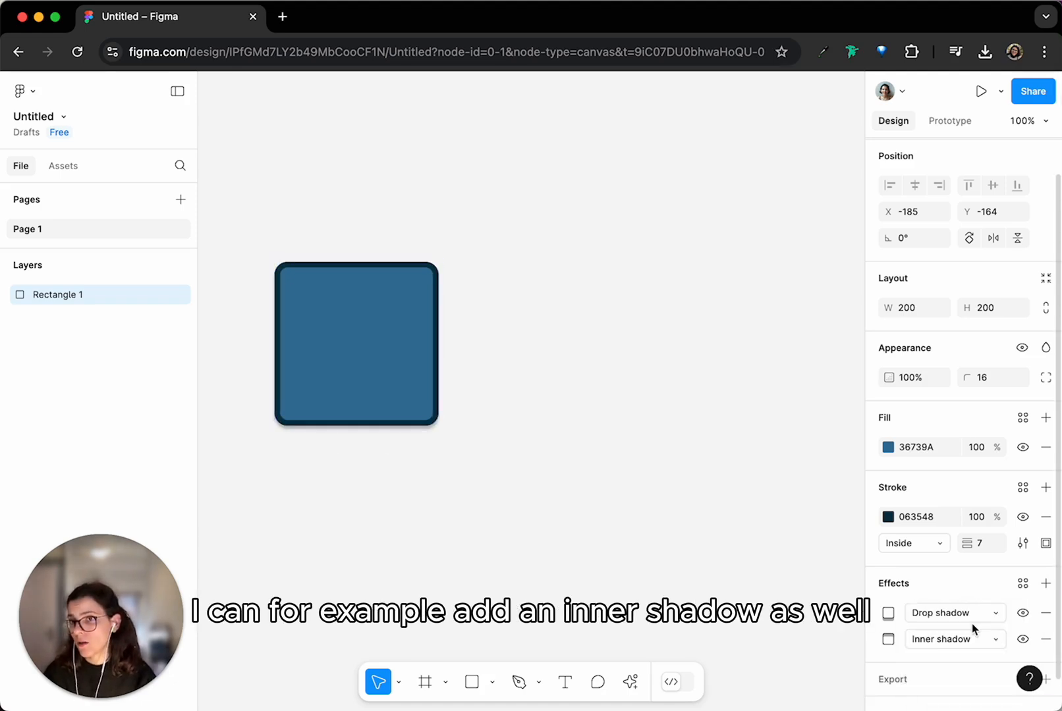
# Step: Add another drop shadow to the square and change the inner shadow to a layer blur
pyautogui.click(1046, 583)
pyautogui.click(949, 666)
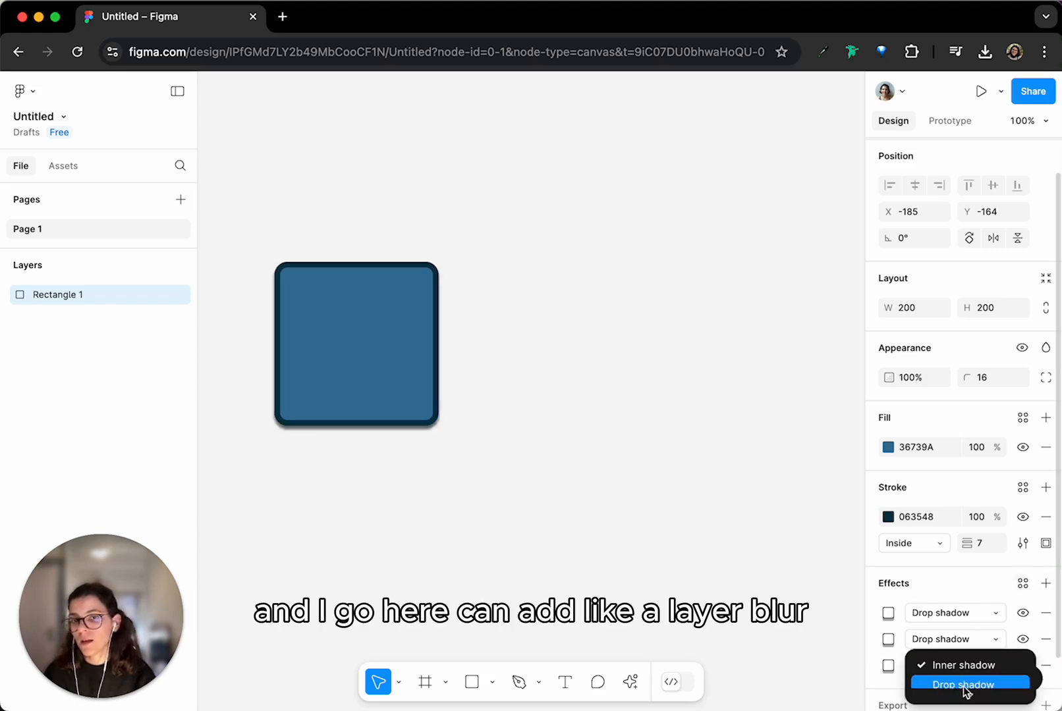
pyautogui.click(987, 676)
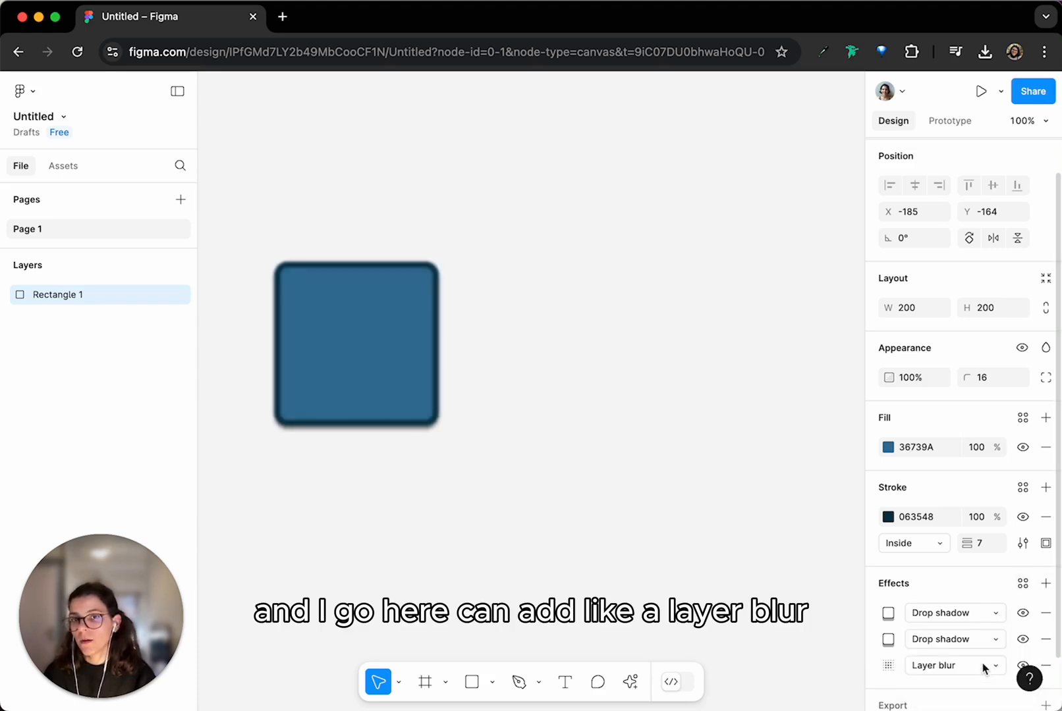
# Step: Remove the layer blur from the square's effects
pyautogui.scroll(-5, 589, 415)
pyautogui.scroll(3, 422, 579)
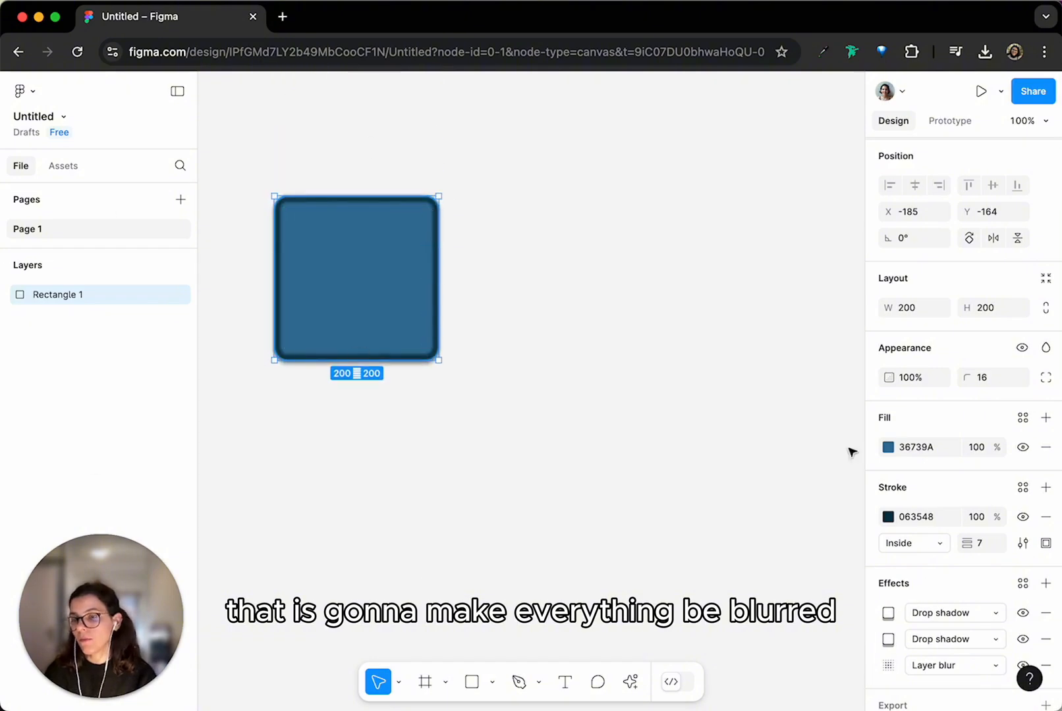
pyautogui.scroll(-2, 958, 600)
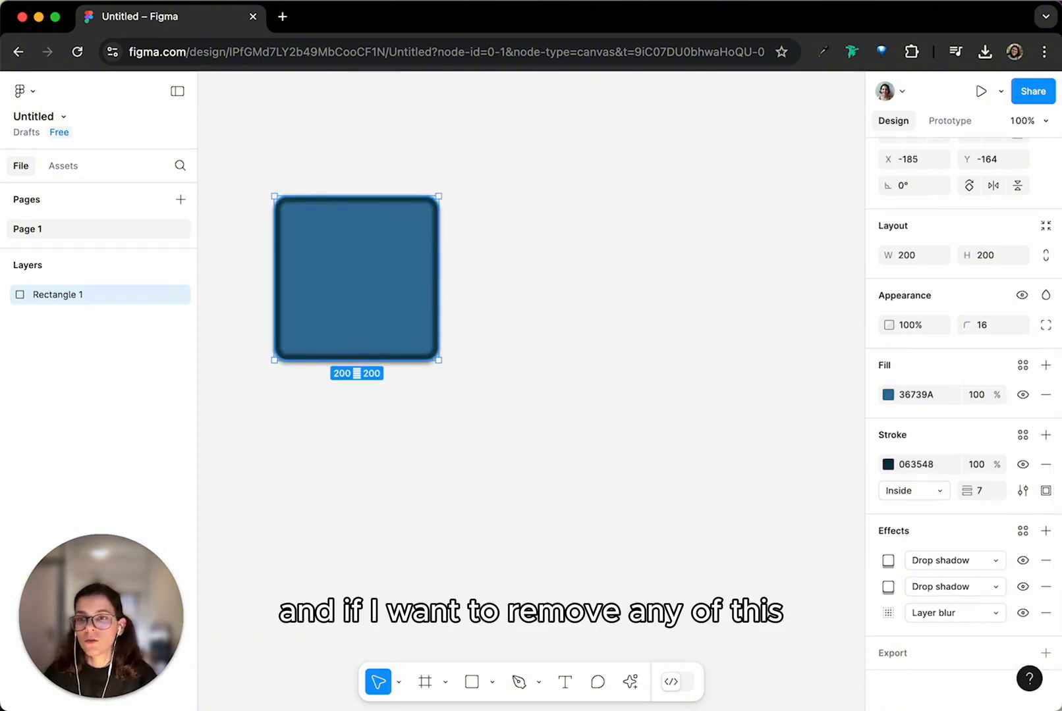
pyautogui.click(1044, 616)
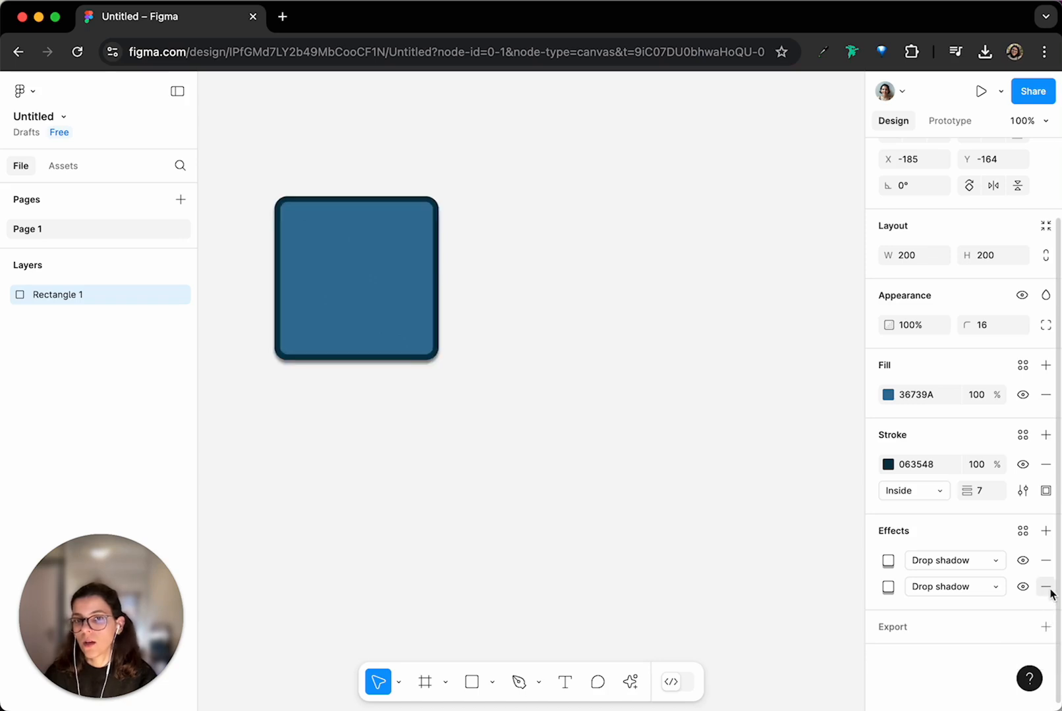
# Step: Hide and show the second drop shadow twice to compare the look, then remove it from the square
pyautogui.click(1023, 587)
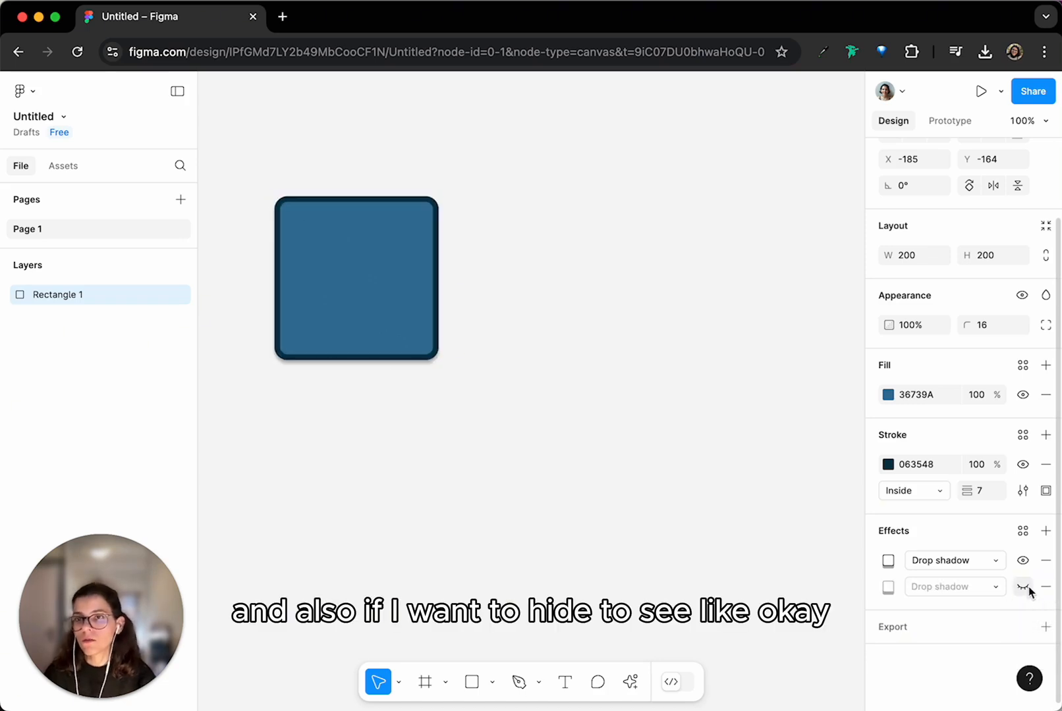
pyautogui.click(1023, 587)
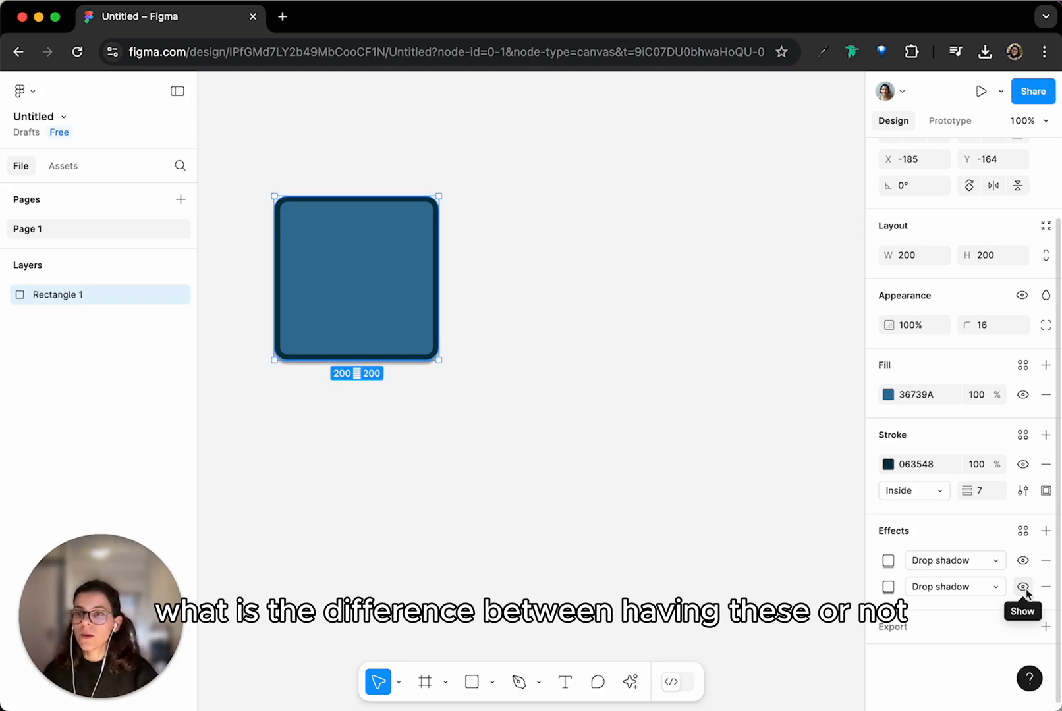
pyautogui.click(1025, 587)
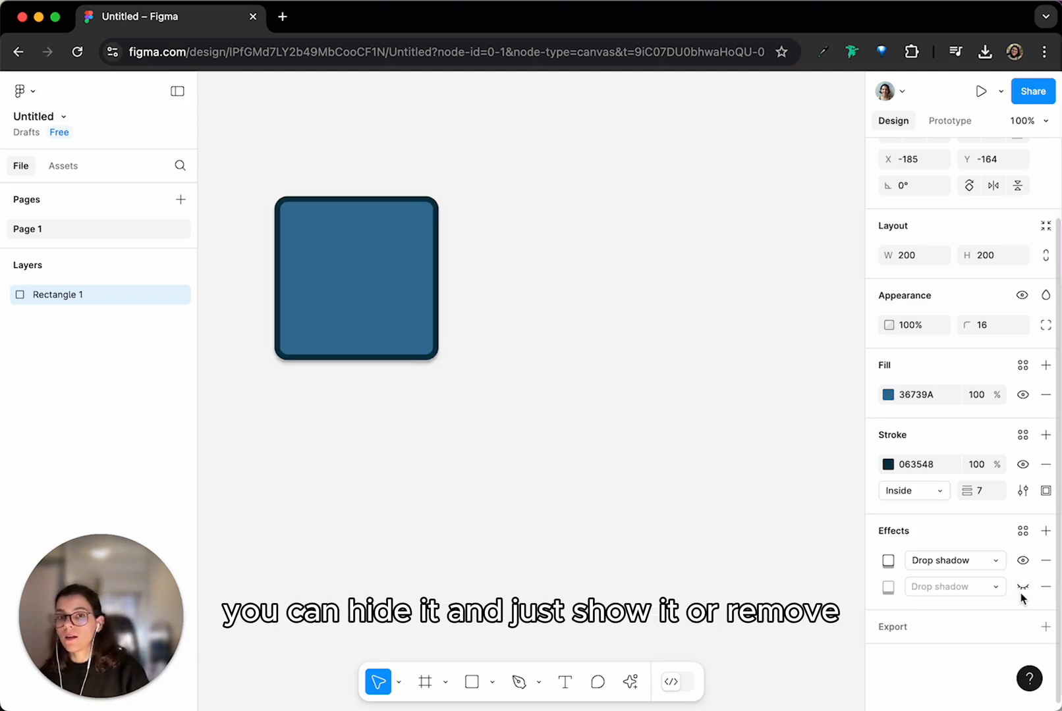
pyautogui.click(1024, 588)
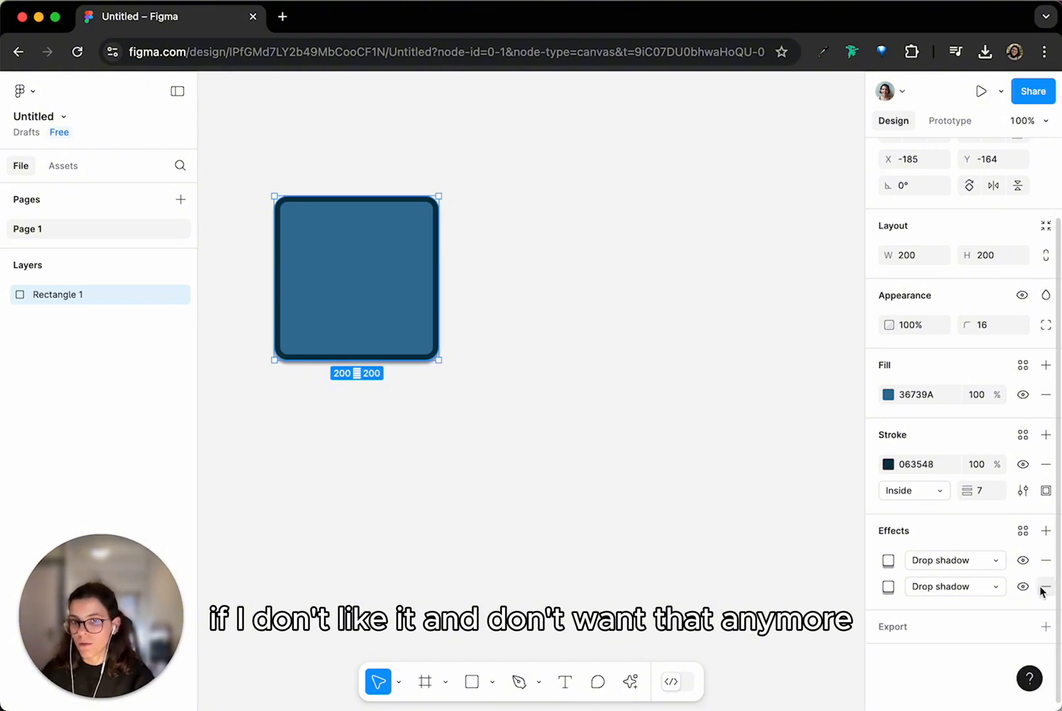
pyautogui.click(1046, 587)
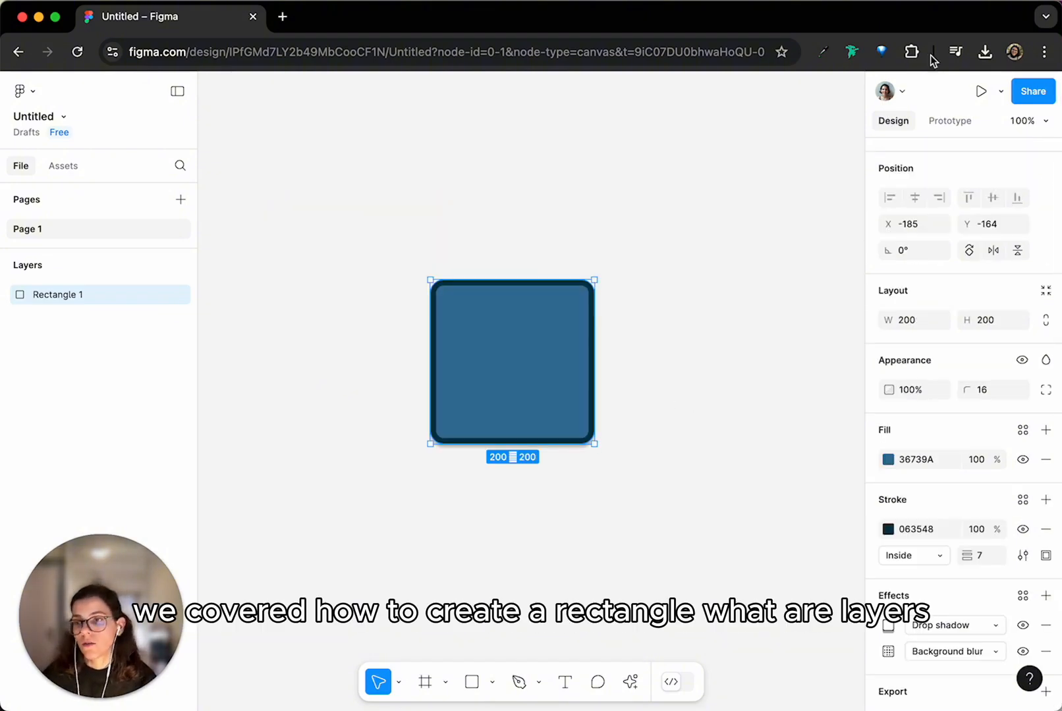